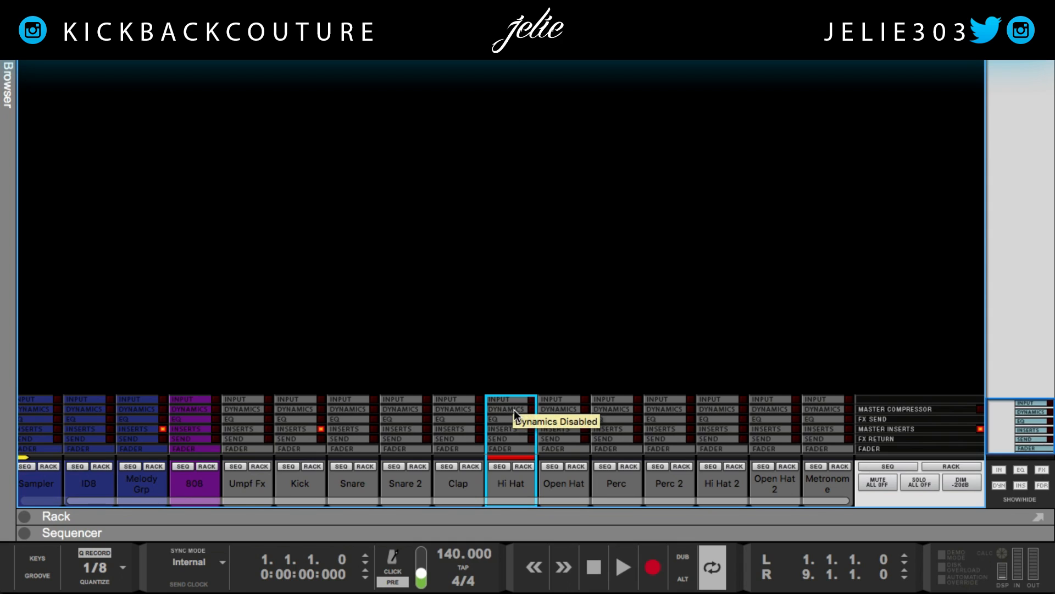
Show the mixer's Dynamics section and toggle the Hi Hat channel's compressor on and off
click(513, 411)
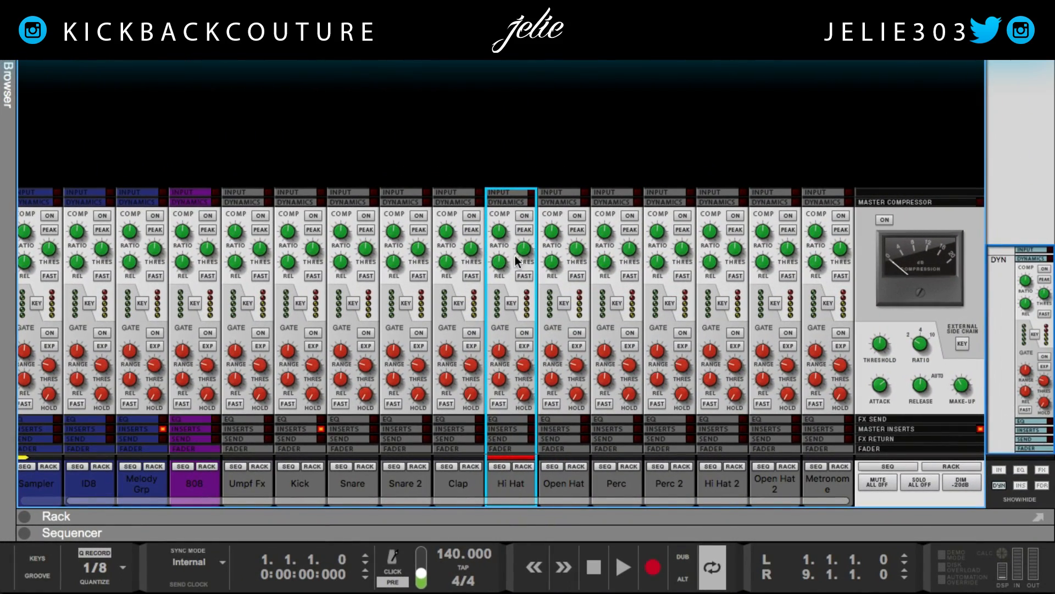
click(522, 217)
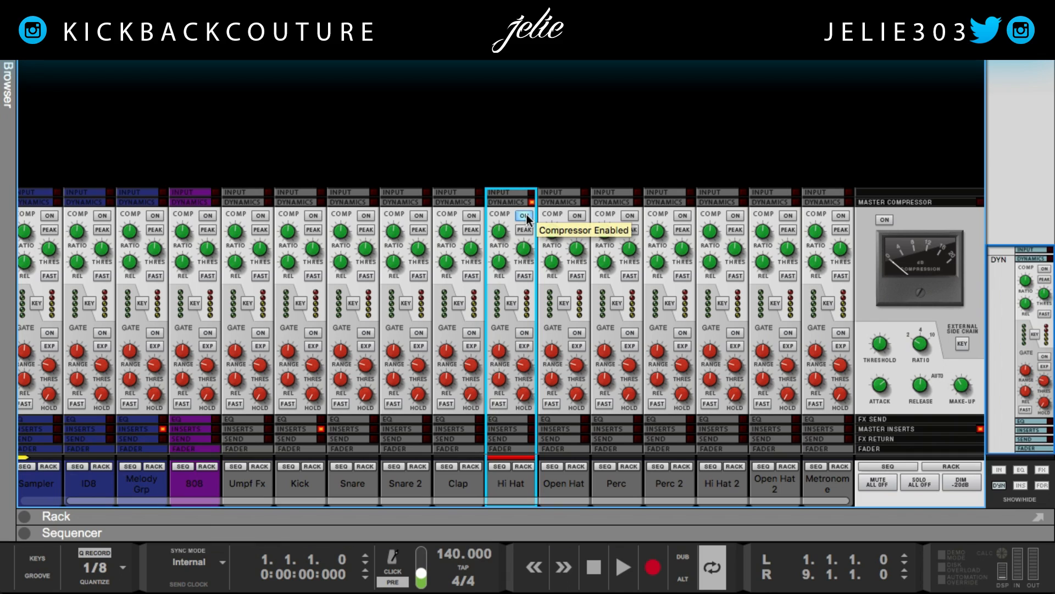
click(525, 216)
click(527, 218)
click(529, 217)
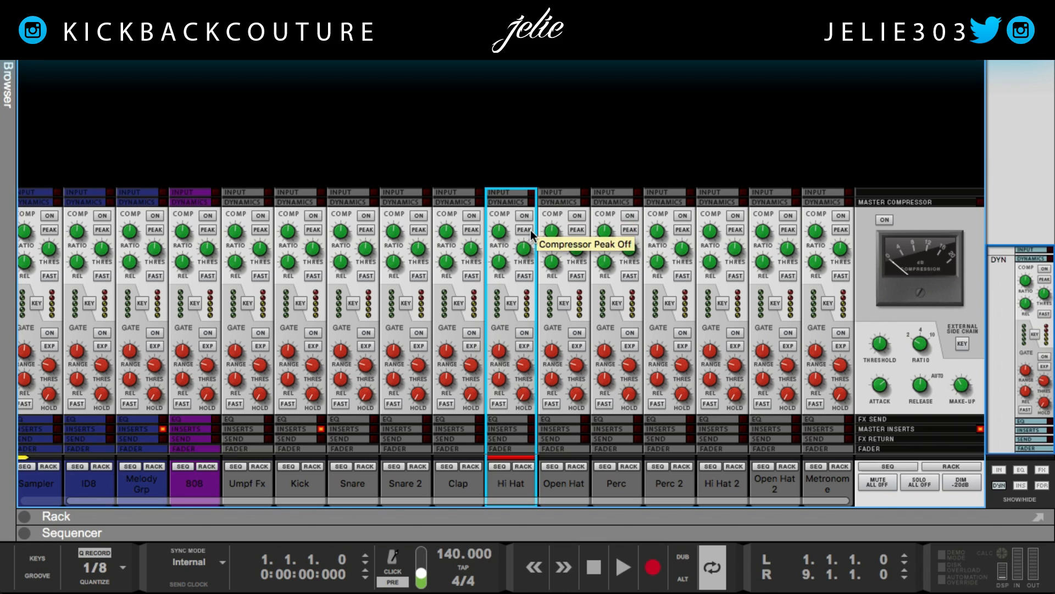
Toggle Peak mode on and off for the Hi Hat channel's compressor
click(530, 230)
click(529, 230)
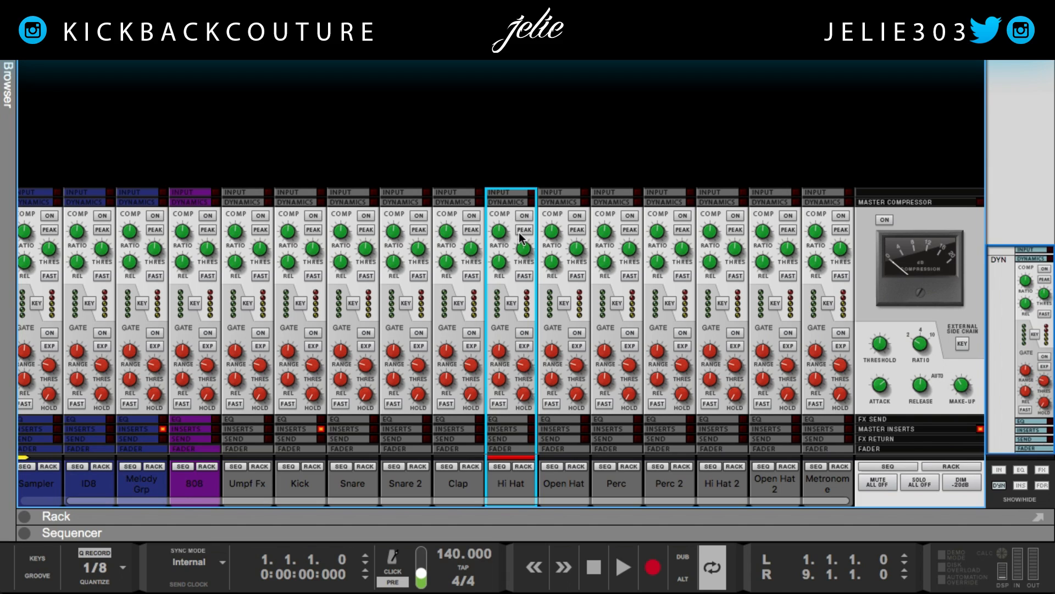
click(522, 230)
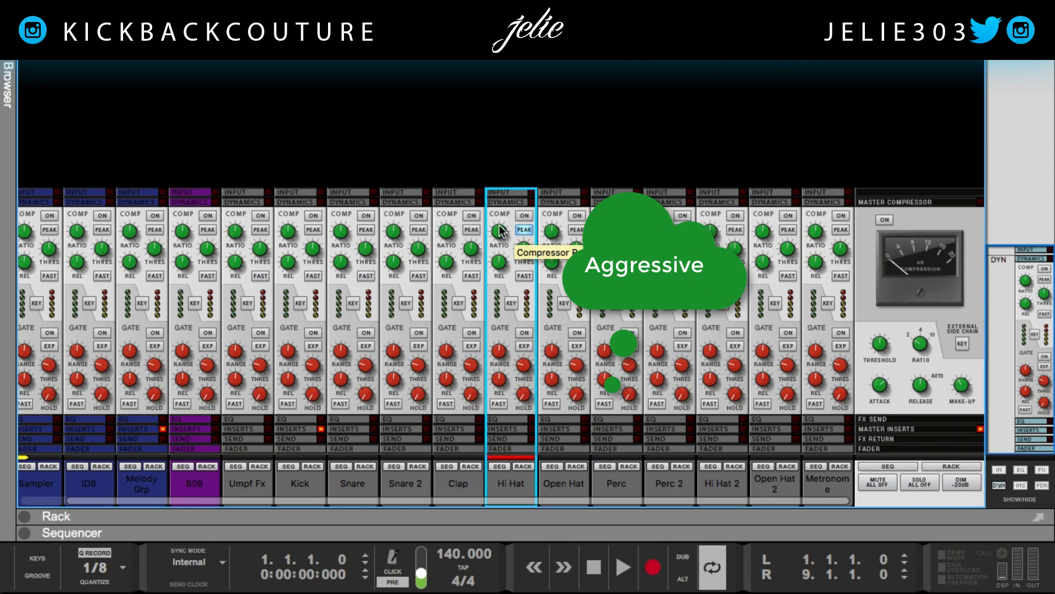
click(518, 231)
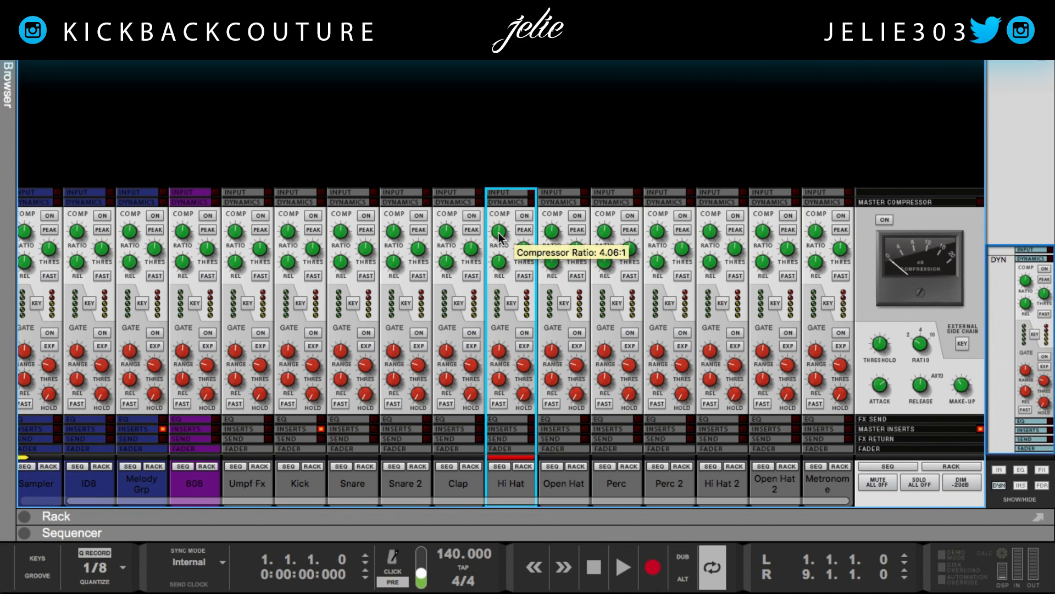
Raise the Hi Hat compressor's ratio and reset it to its default of 4.06:1
click(499, 233)
drag(499, 233, 513, 126)
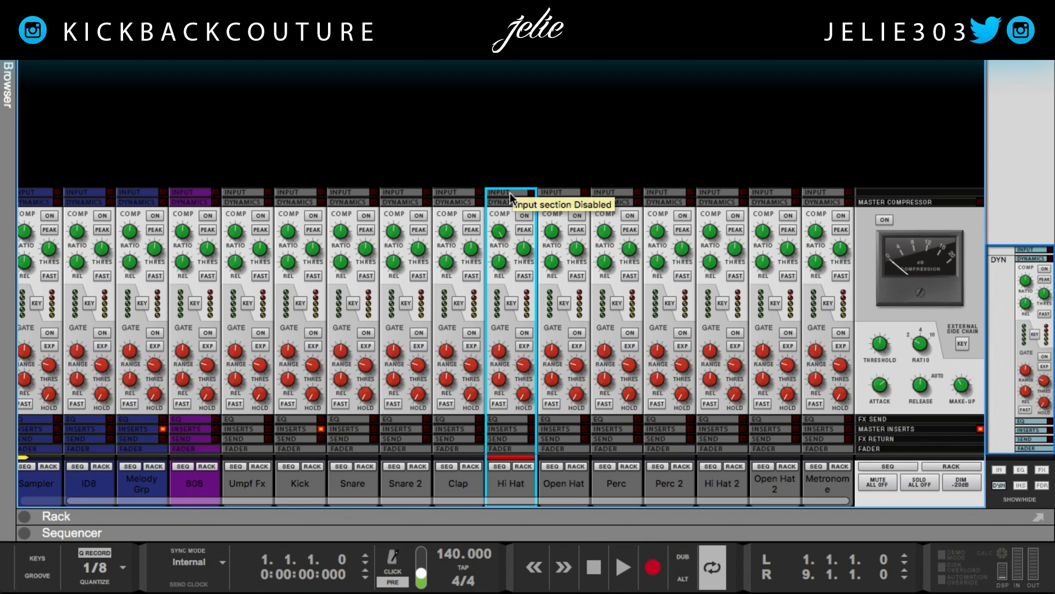
super+click(498, 231)
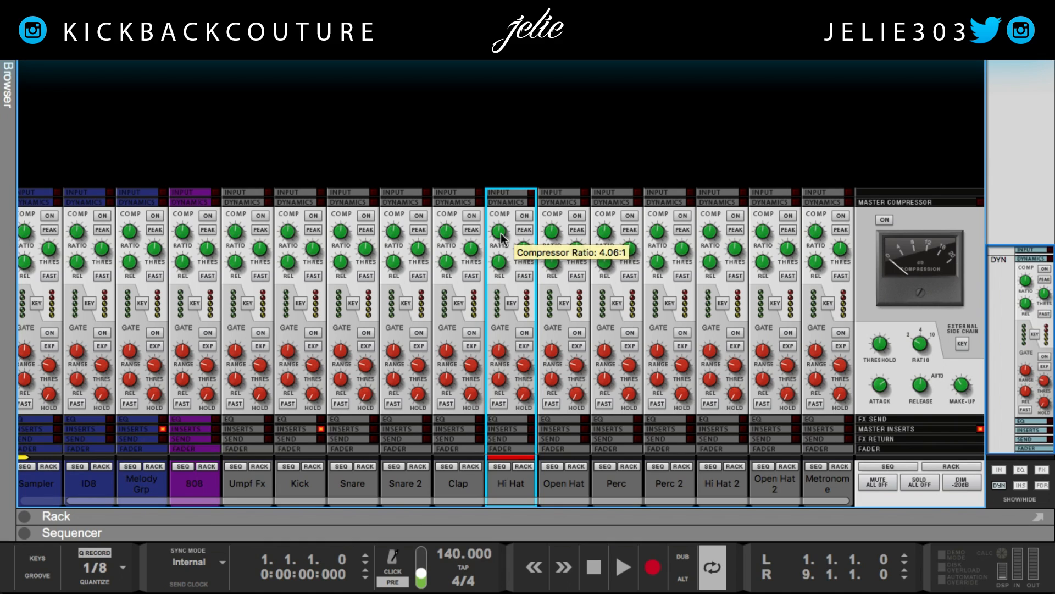
Lower the Hi Hat compressor's ratio to about 2.13:1, and try further adjustments up and down
drag(498, 233, 496, 248)
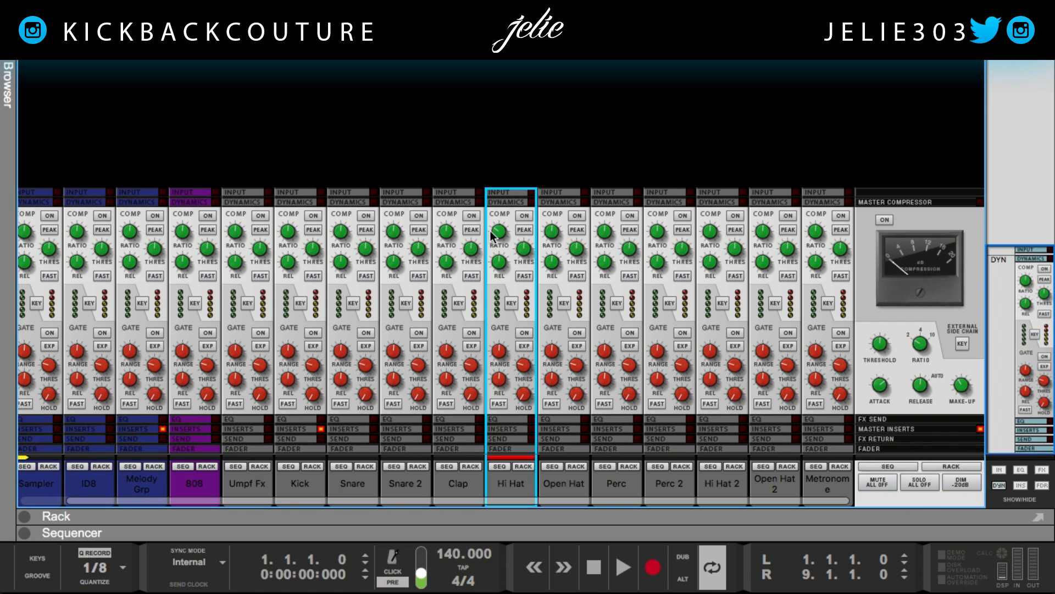
mouse_move(496, 233)
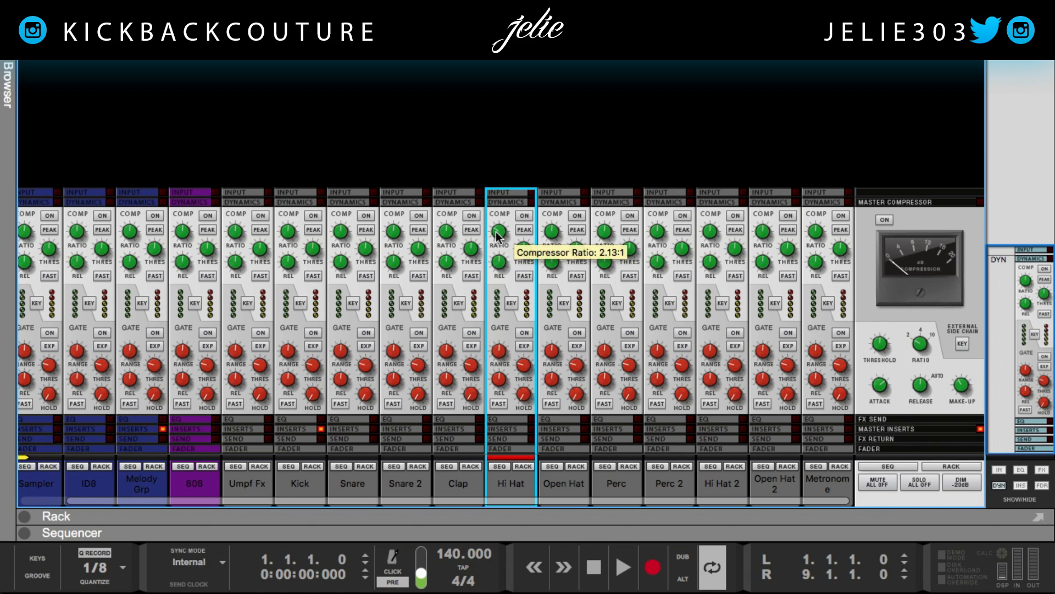
drag(497, 237, 489, 208)
drag(501, 239, 506, 266)
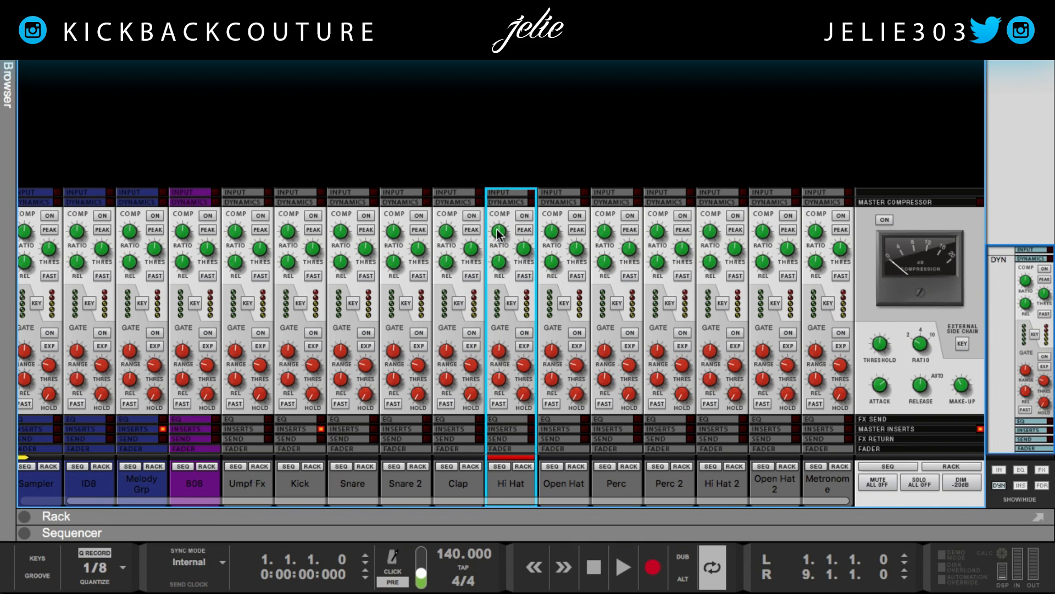
mouse_move(497, 230)
Raise the Hi Hat compressor's threshold to 0 dB and undo the change
mouse_move(508, 260)
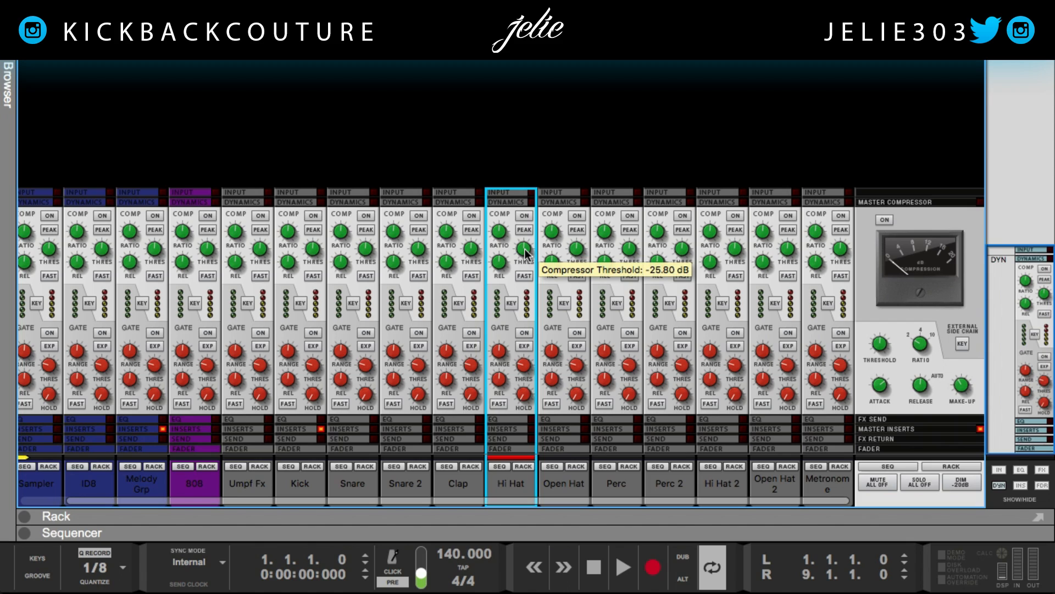
drag(526, 253, 437, 71)
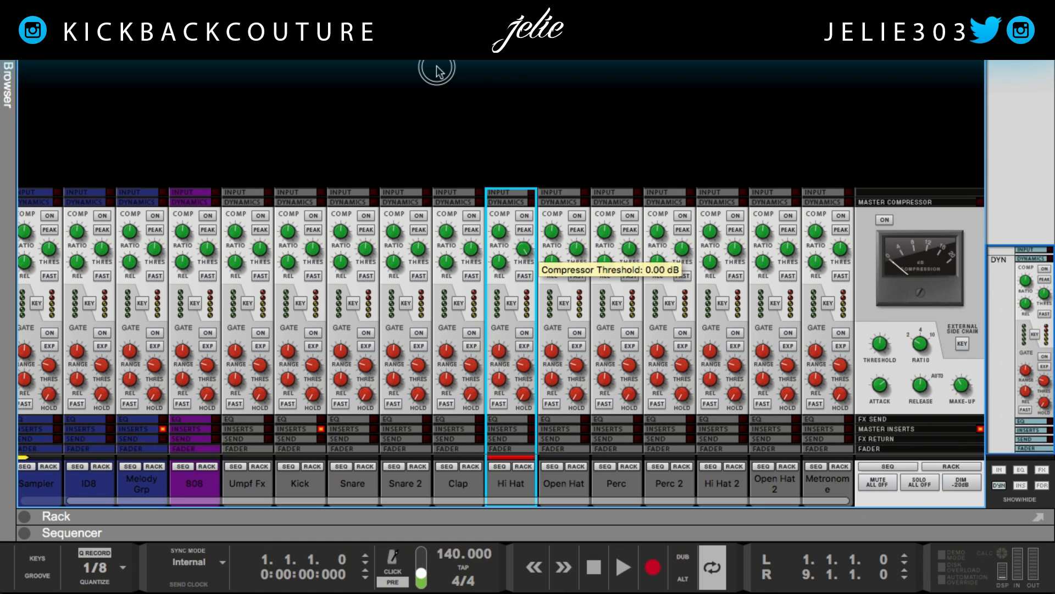
key(super+z)
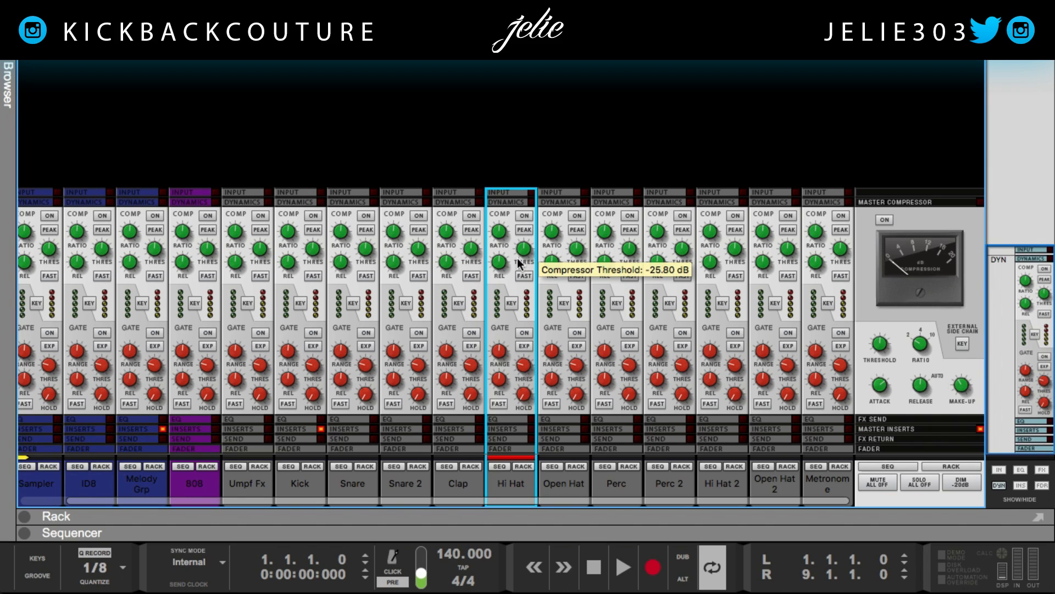
click(514, 259)
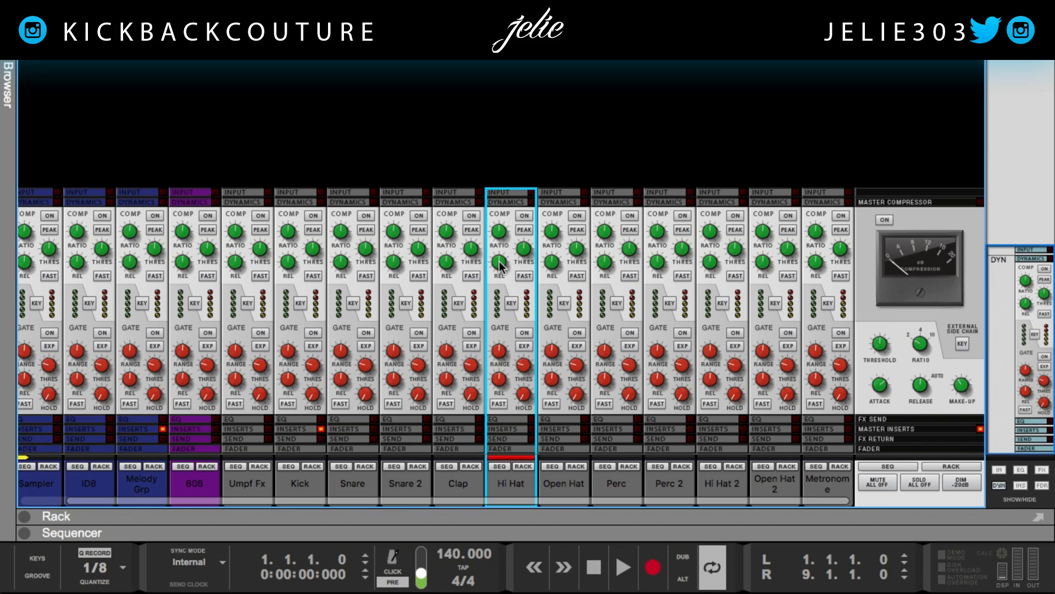
Sweep the Hi Hat compressor's release to 100 ms and 1,000 ms, and reset it to its default of 554 ms
mouse_move(499, 265)
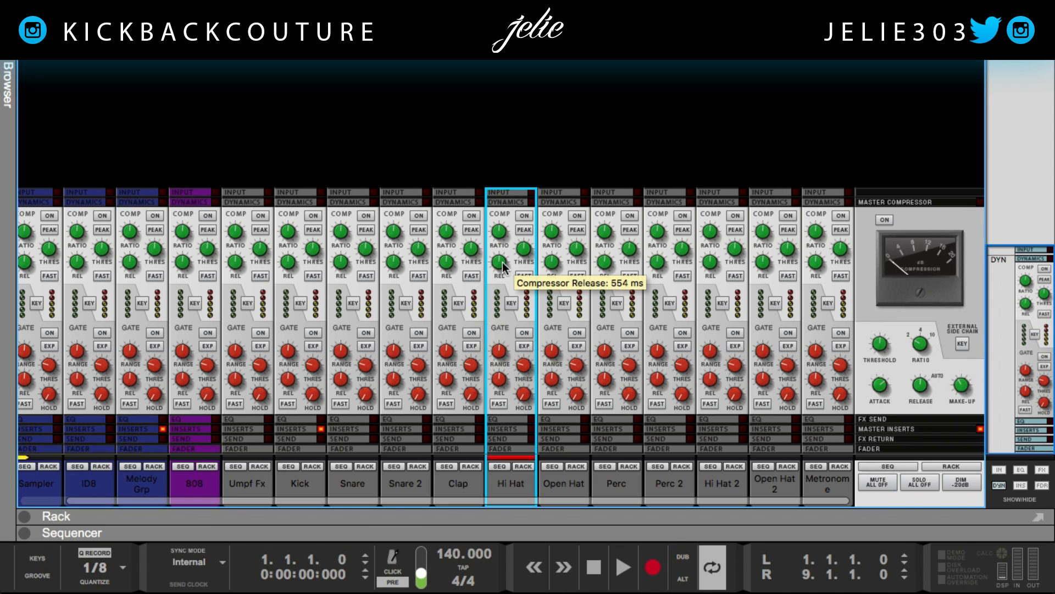
drag(503, 261, 513, 305)
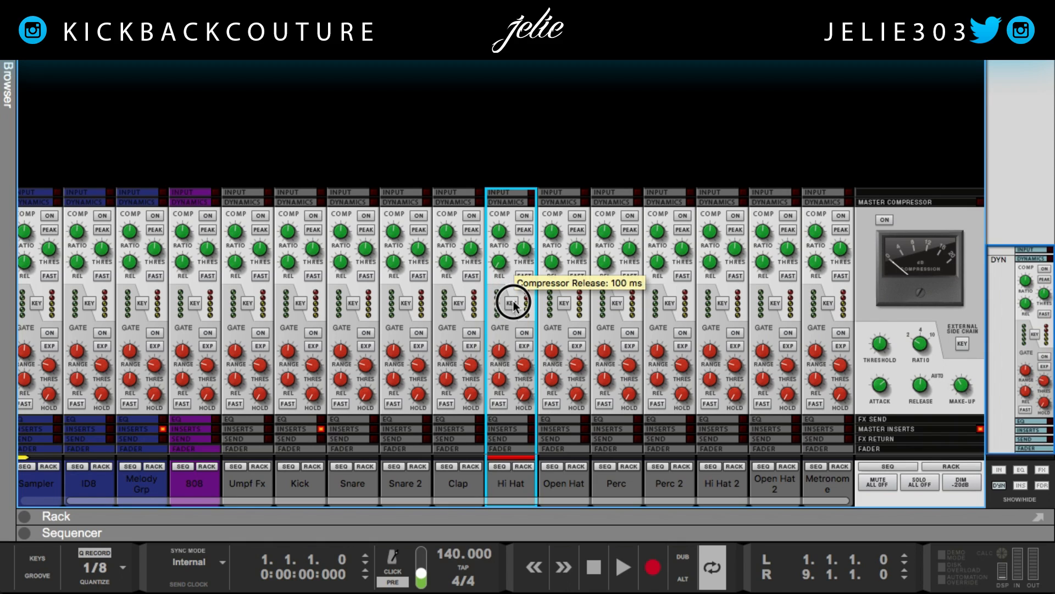
drag(514, 305, 467, 187)
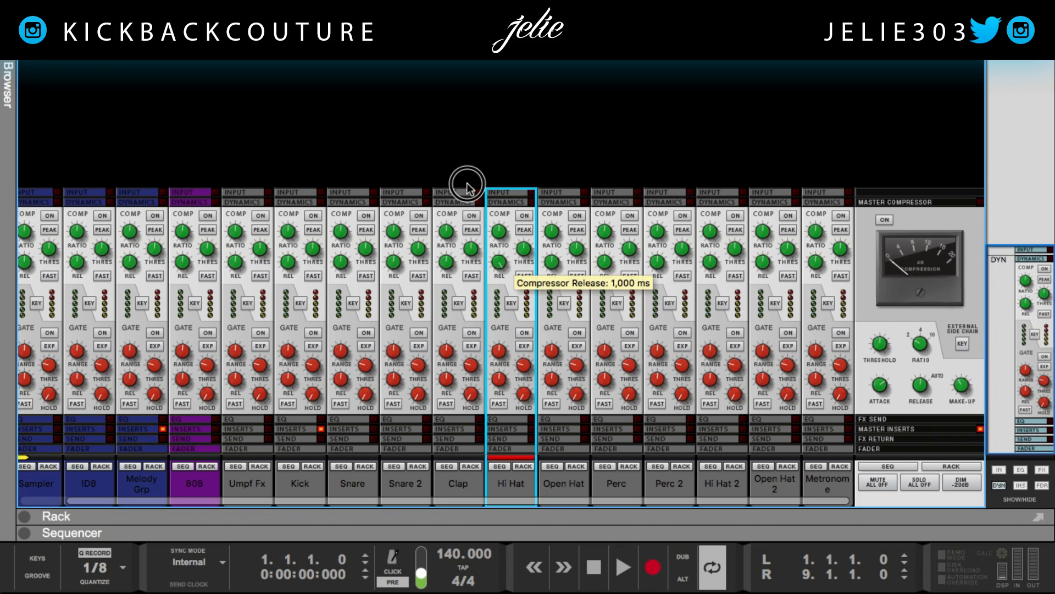
super+click(500, 262)
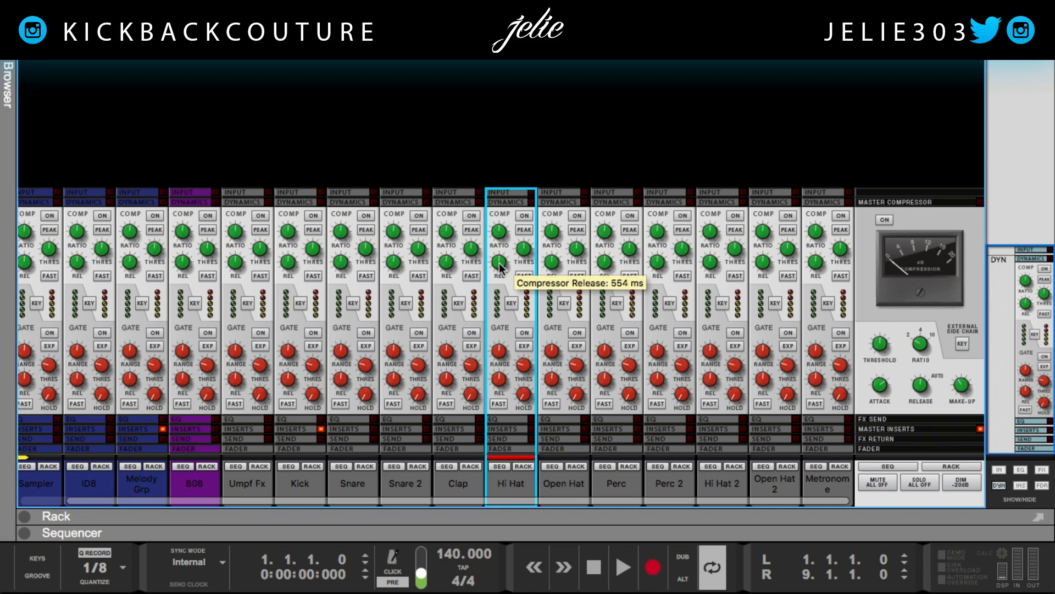
Lower the Hi Hat compressor's threshold and try shorter release times
drag(523, 248, 519, 269)
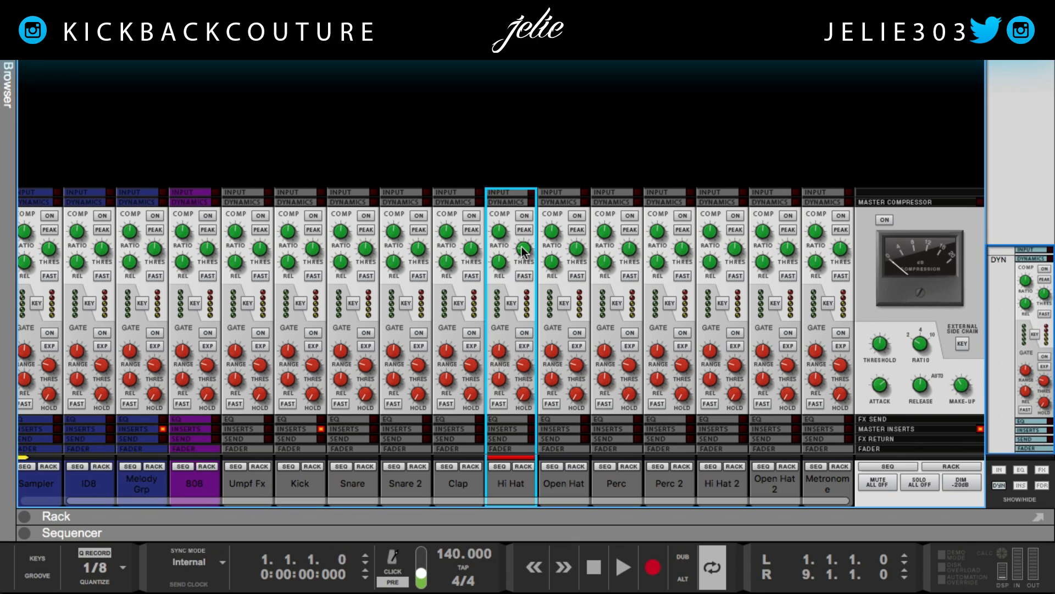
click(523, 247)
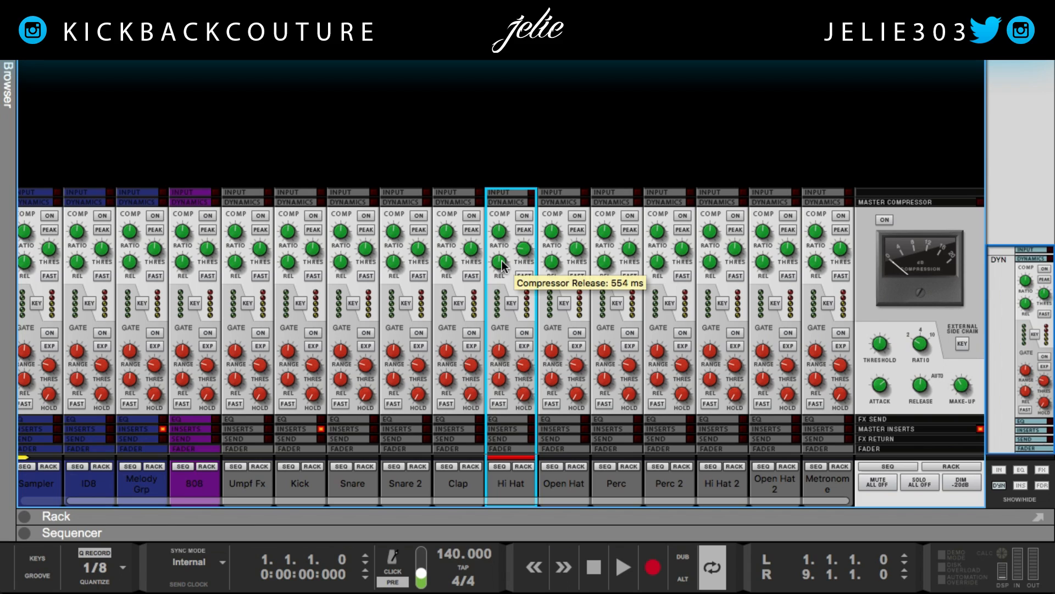
drag(501, 259, 504, 278)
drag(505, 276, 504, 274)
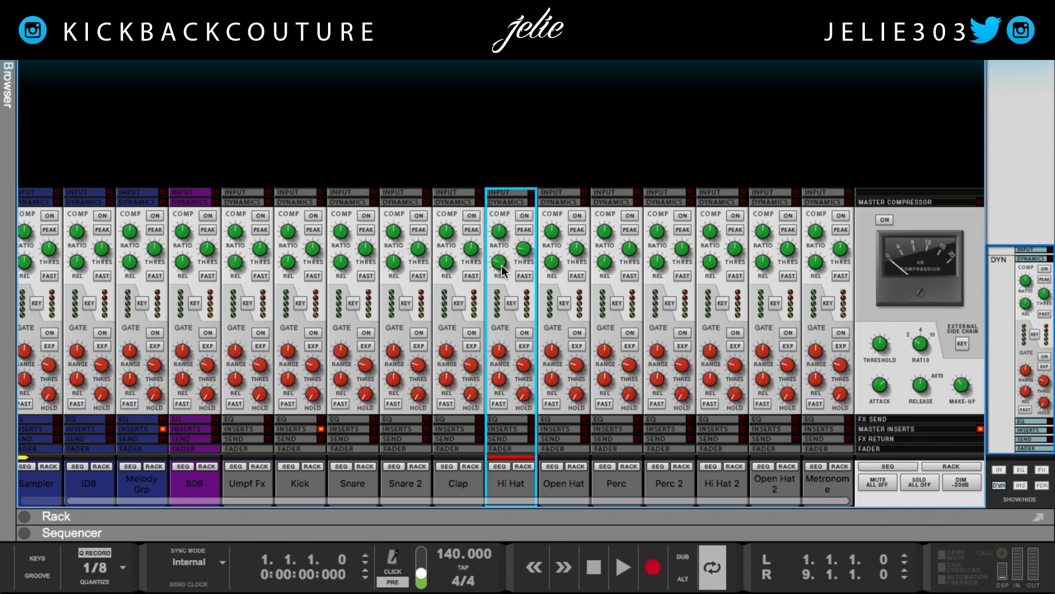
mouse_move(502, 269)
mouse_down()
mouse_move(497, 242)
mouse_move(501, 280)
mouse_up()
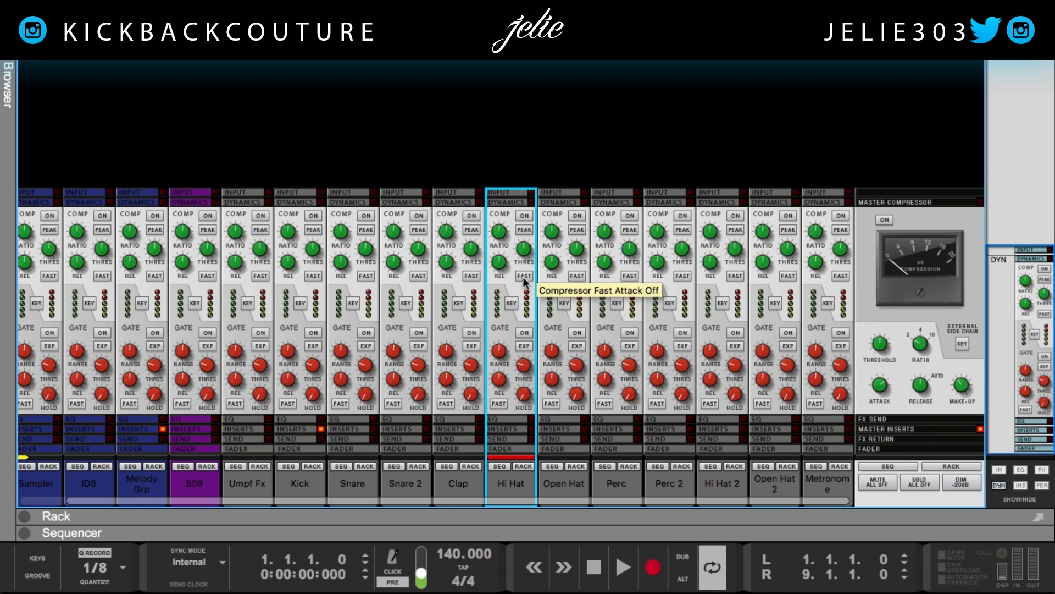
Toggle Fast Attack on and off for the Hi Hat channel's compressor
click(524, 277)
click(524, 277)
click(523, 280)
click(523, 280)
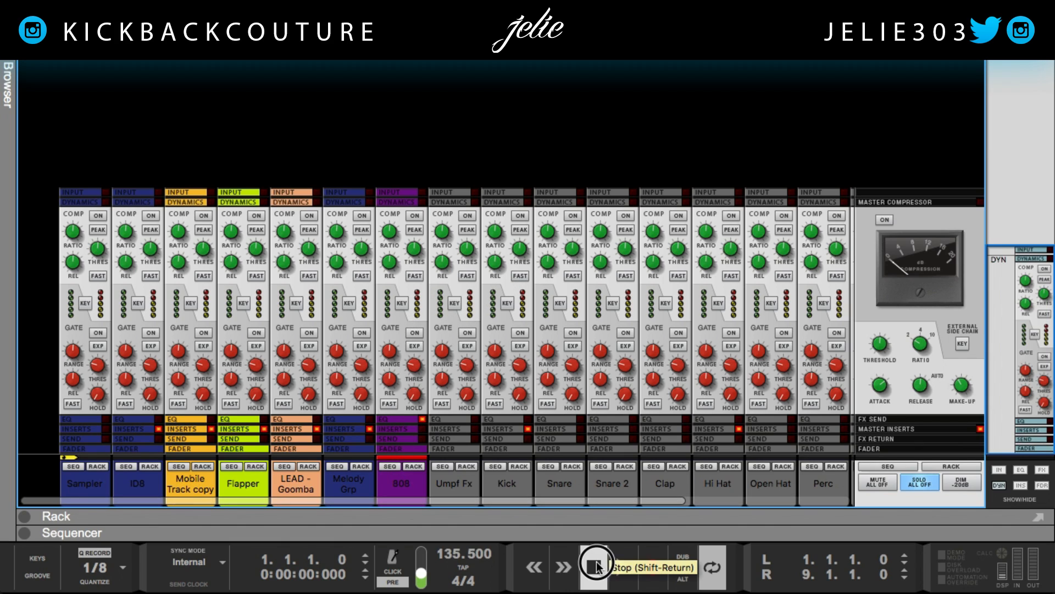
Enable the 808 channel's compressor during playback and lower its threshold
click(621, 565)
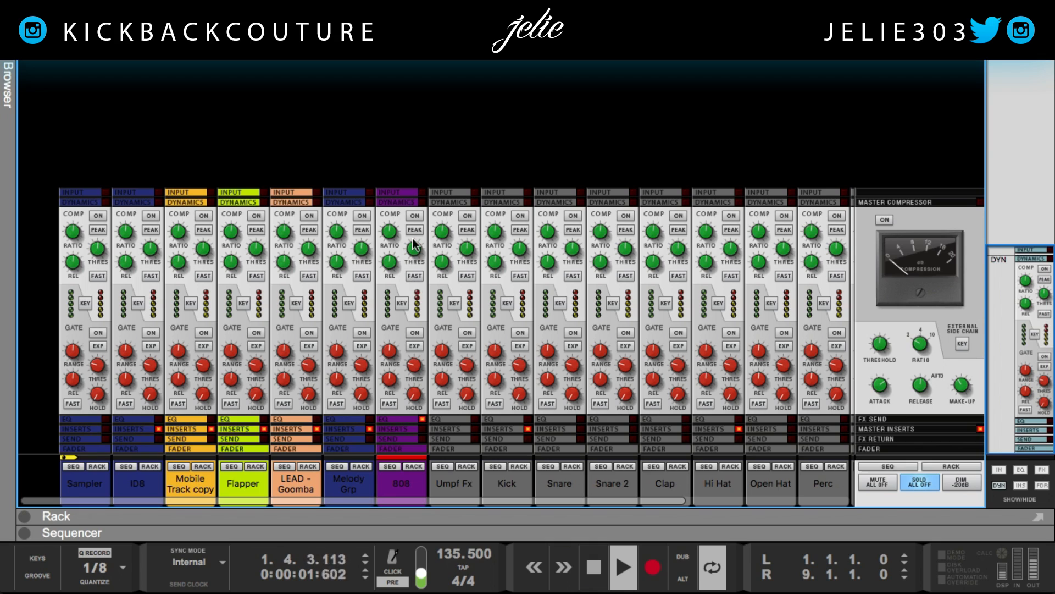
click(415, 215)
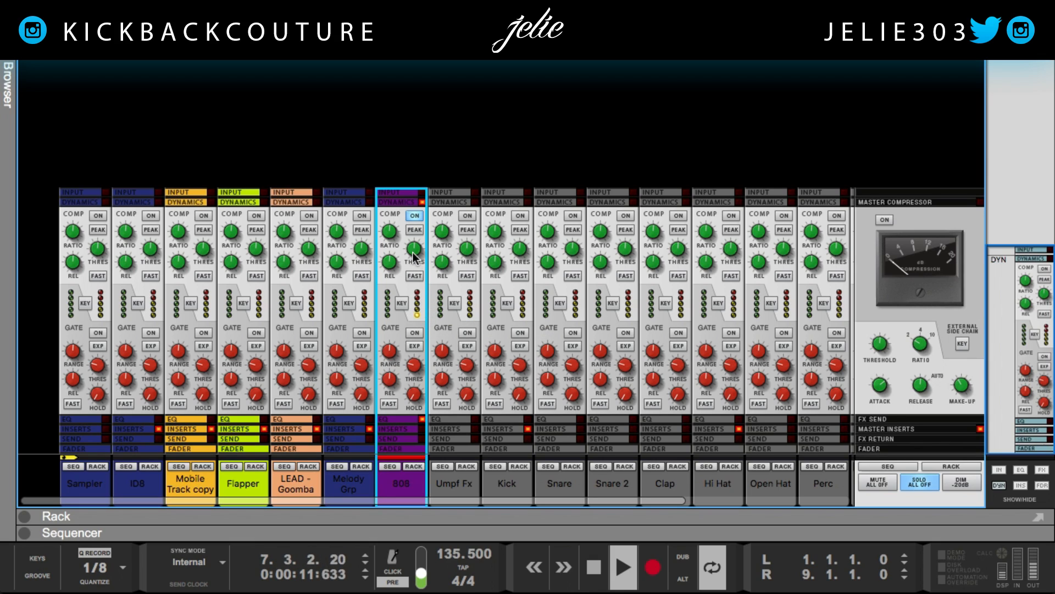
drag(413, 248, 388, 228)
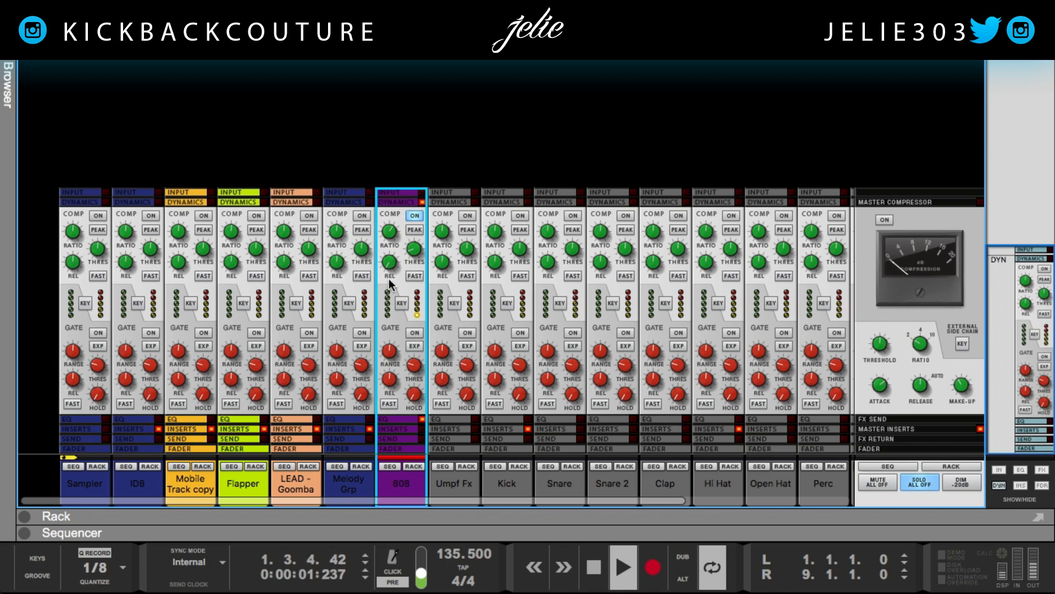
Alternate the 808 compressor's release between 1,000 ms and 100 ms during playback, ending at the short setting
drag(389, 262, 384, 195)
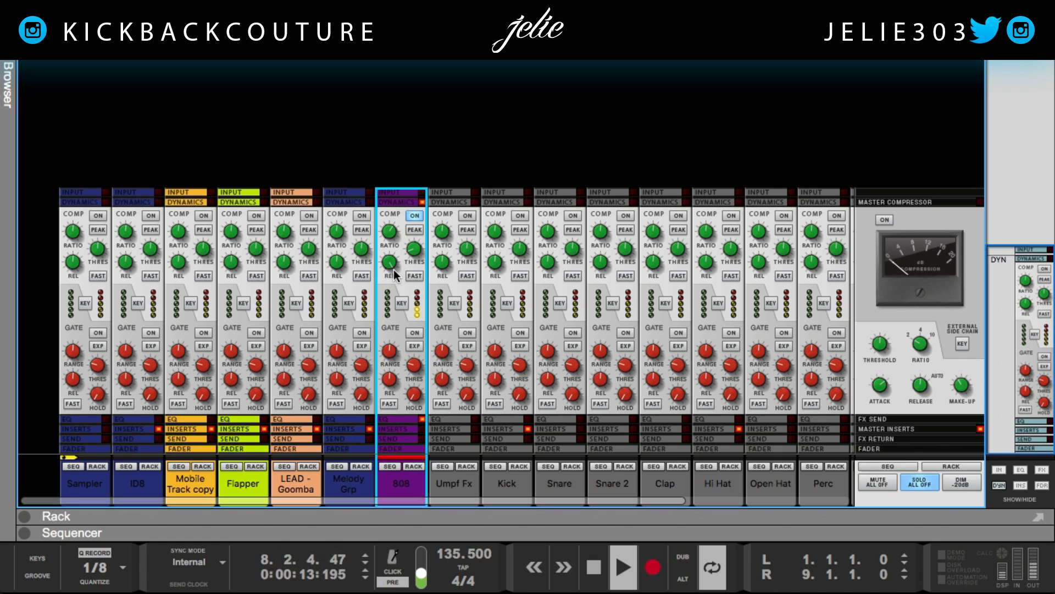
drag(390, 262, 399, 308)
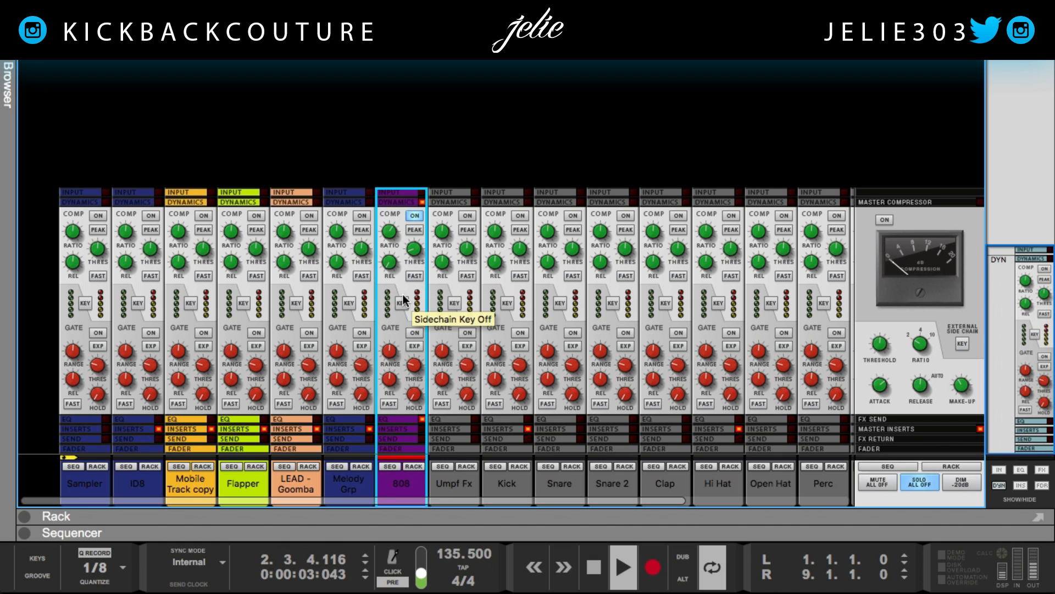
mouse_move(391, 268)
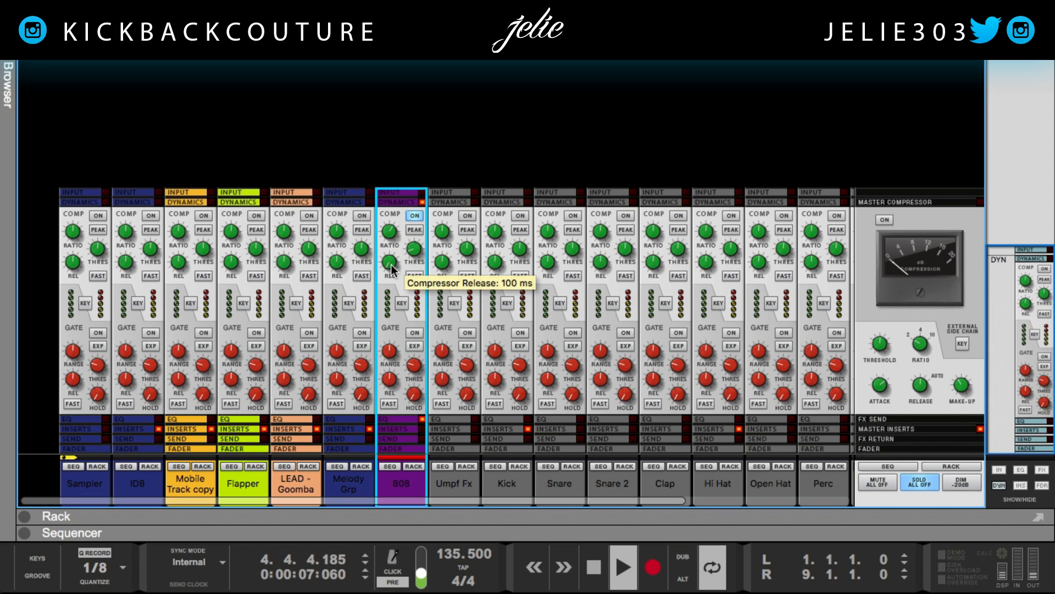
mouse_move(391, 268)
mouse_down()
mouse_move(374, 208)
mouse_move(387, 148)
mouse_move(403, 275)
mouse_move(391, 268)
mouse_up()
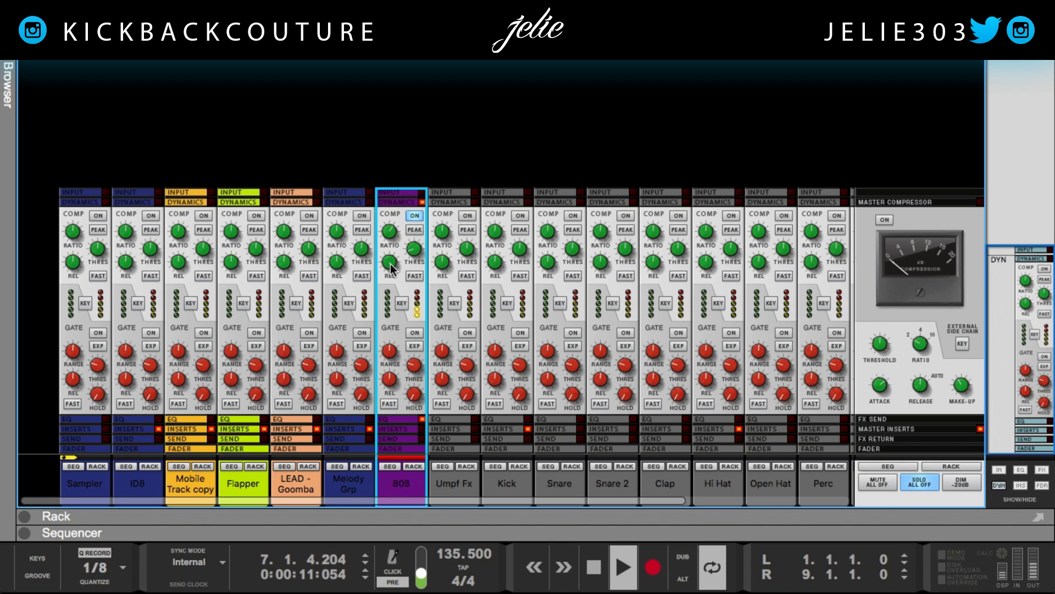
mouse_move(391, 267)
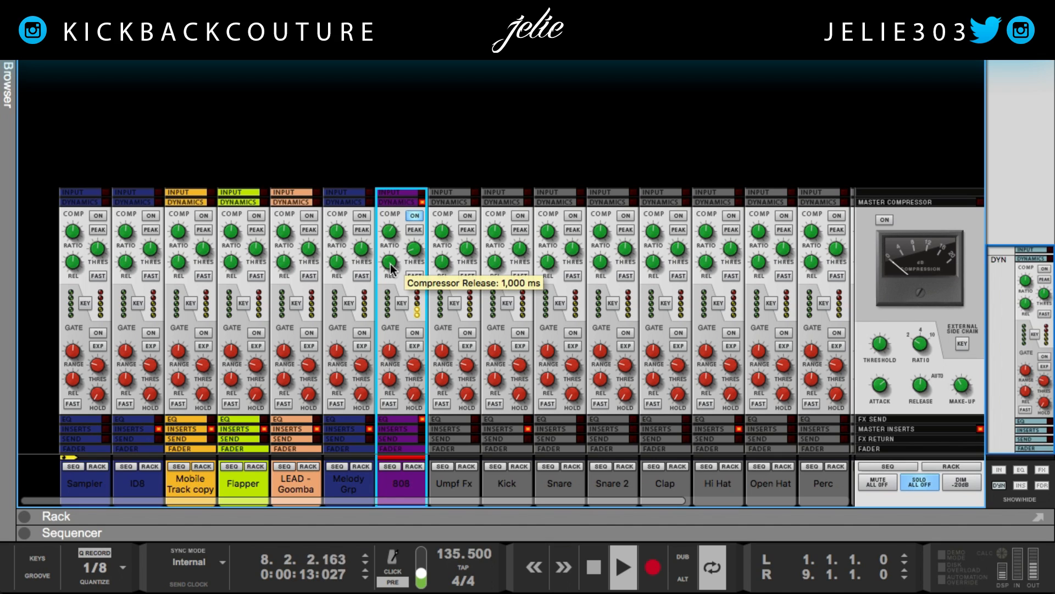
drag(391, 265, 410, 458)
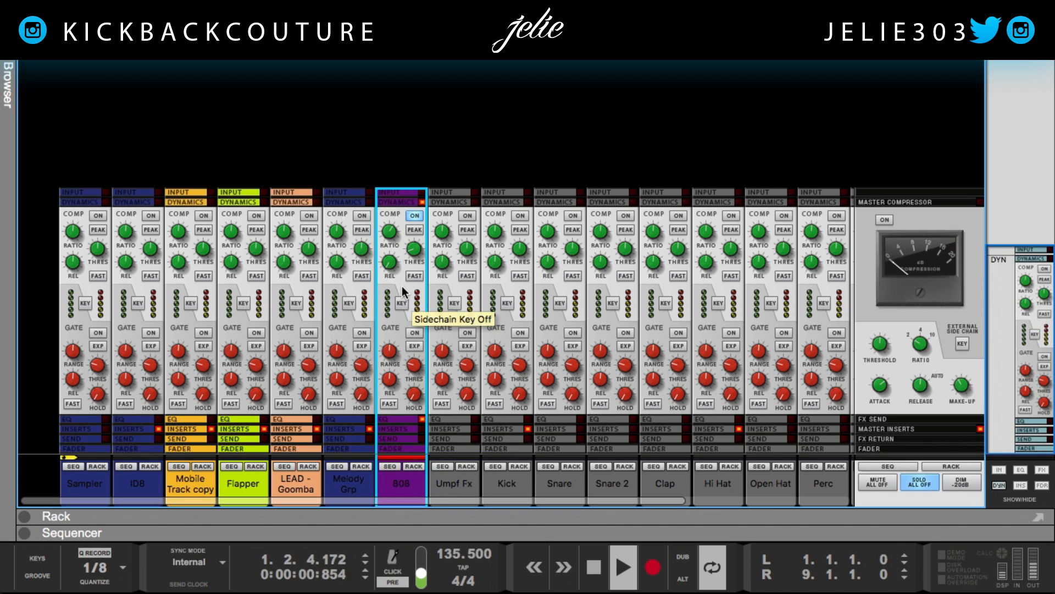
Turn on Fast Attack for the 808 channel's compressor
click(415, 276)
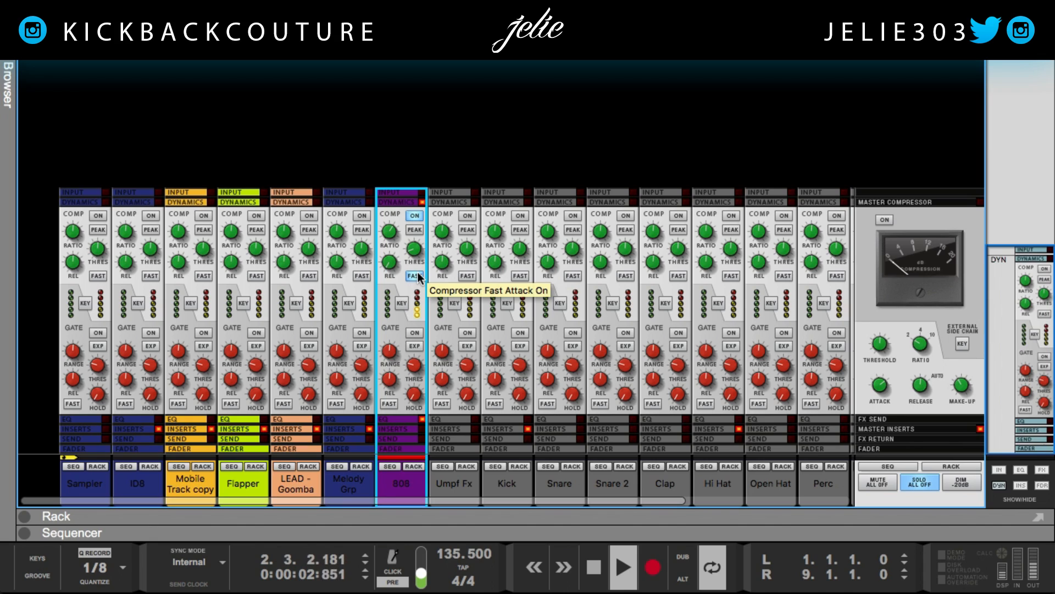
mouse_move(393, 269)
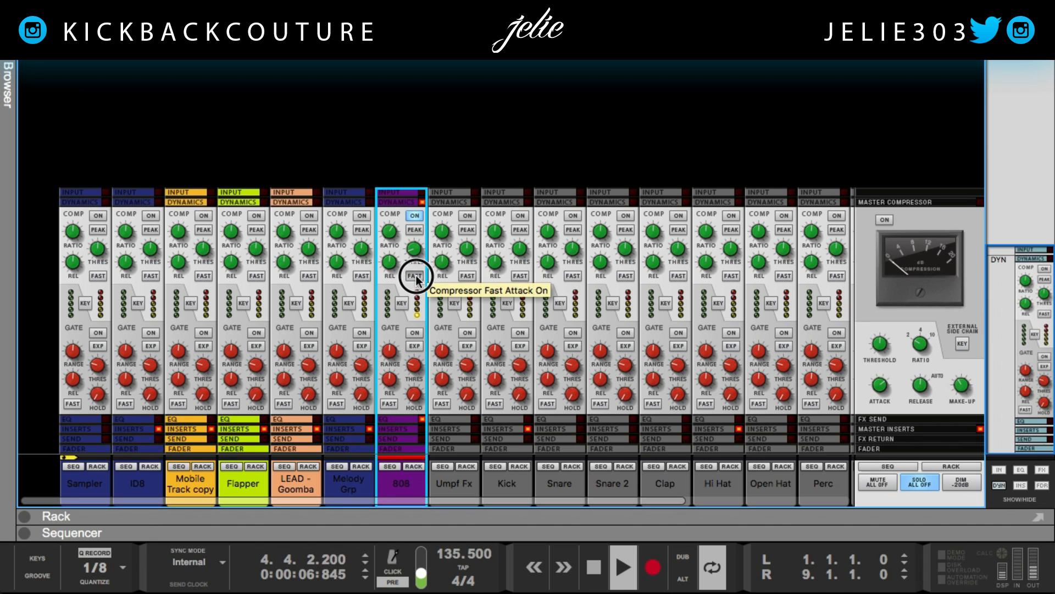
Alternate Fast Attack on and off for the 808 channel's compressor during playback, ending with it off
click(416, 276)
click(416, 277)
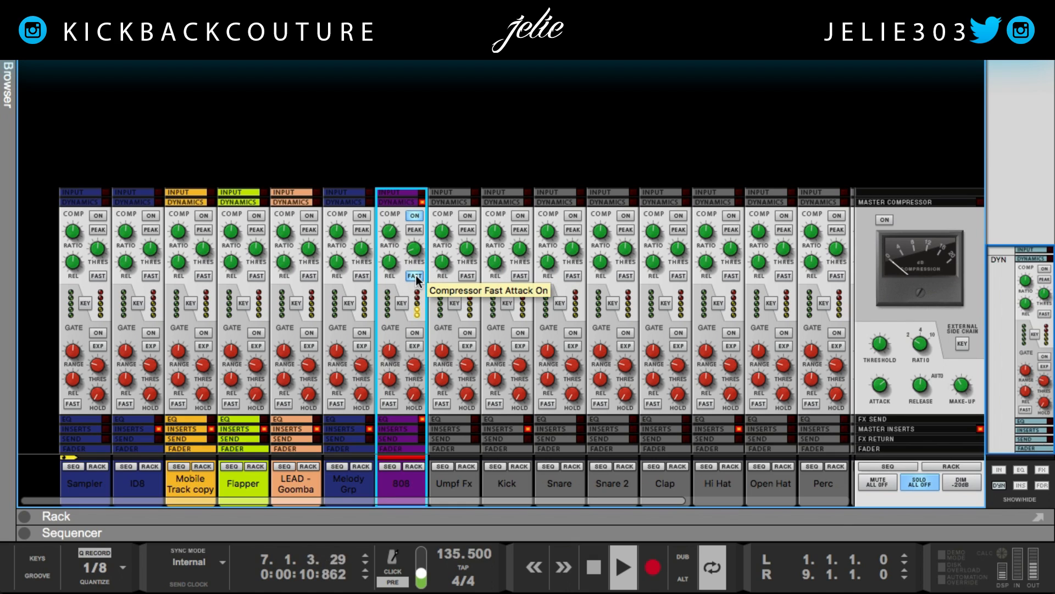
click(415, 277)
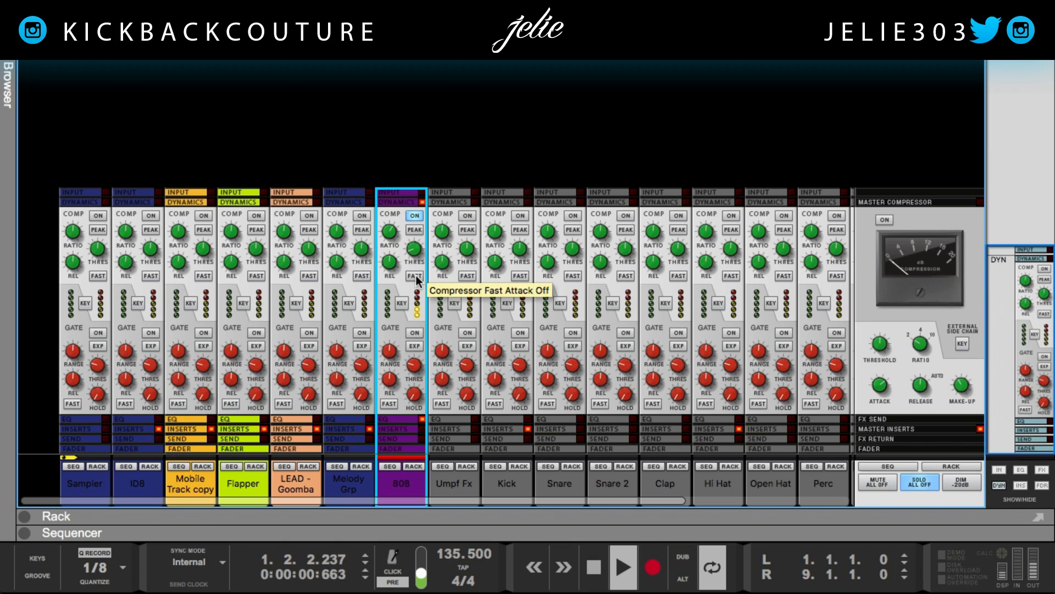
click(416, 276)
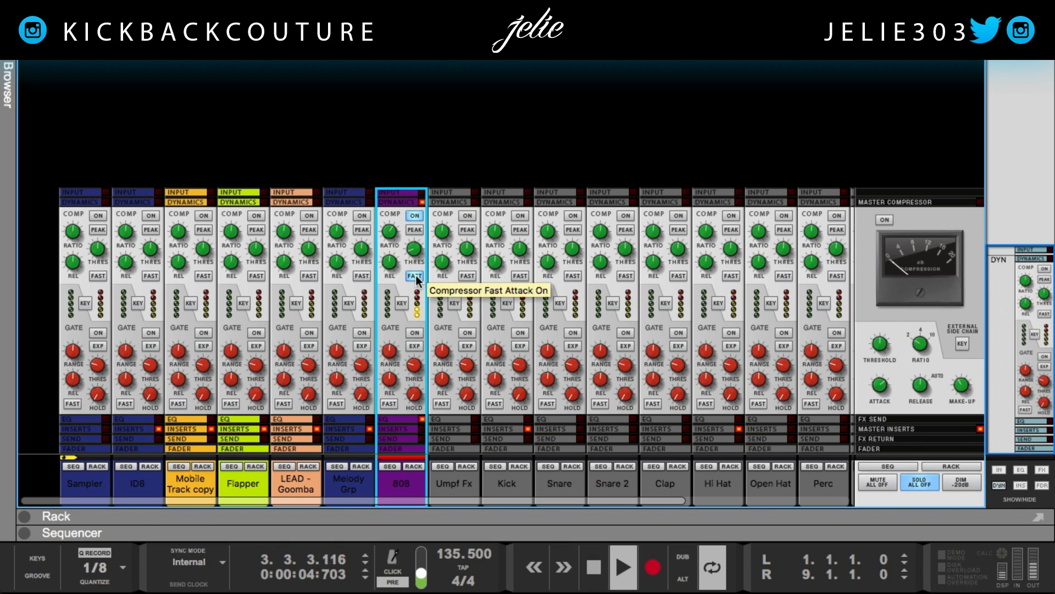
click(415, 276)
click(415, 276)
click(415, 277)
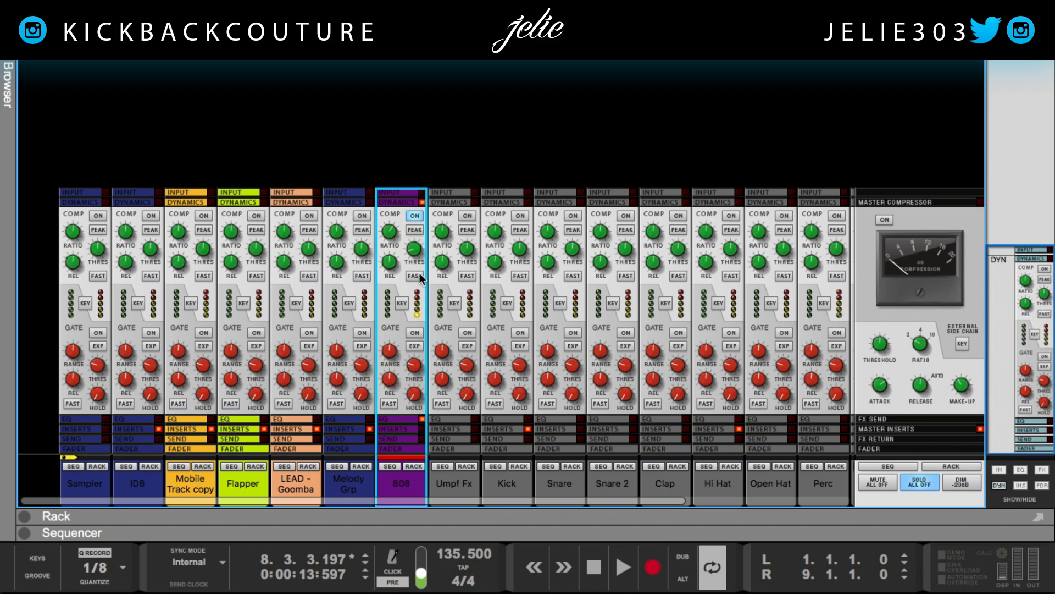
Replay the loop from the start, toggle Peak on the 808 channel's compressor and raise its threshold to about -37 dB
mouse_move(416, 256)
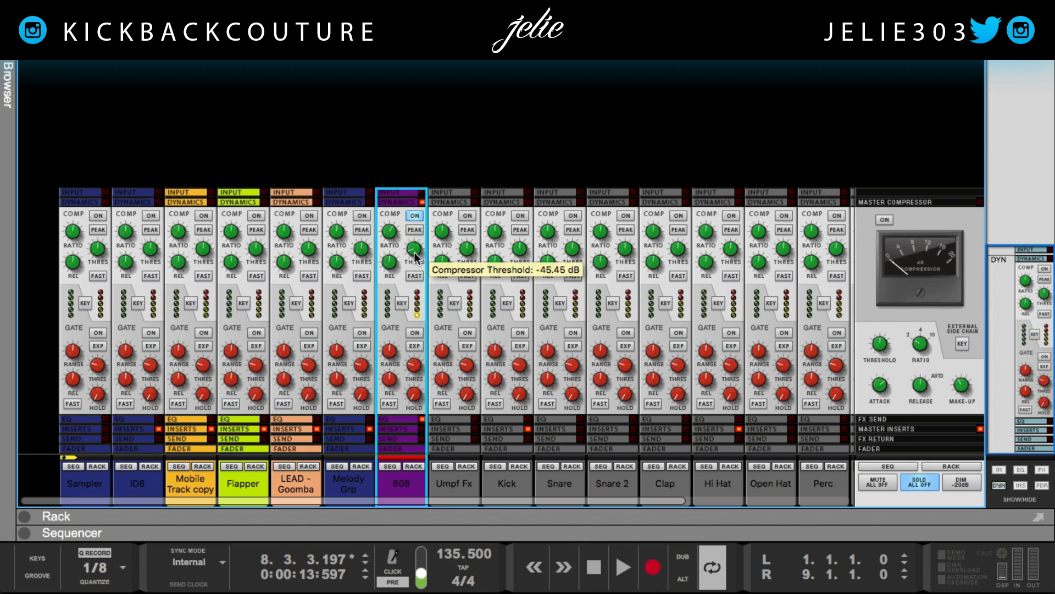
scroll(415, 256, up, 5)
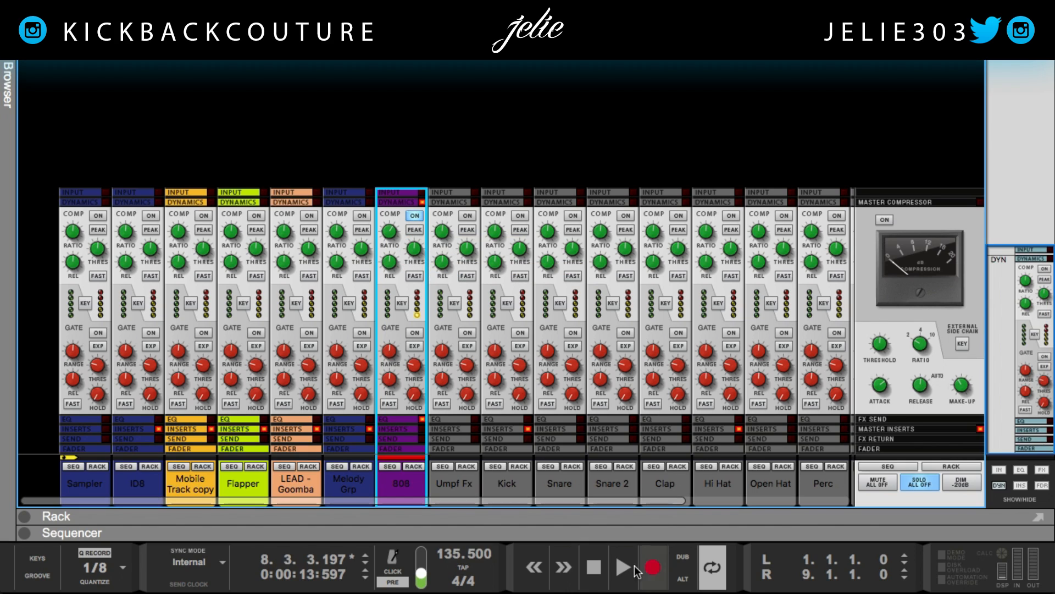
click(594, 567)
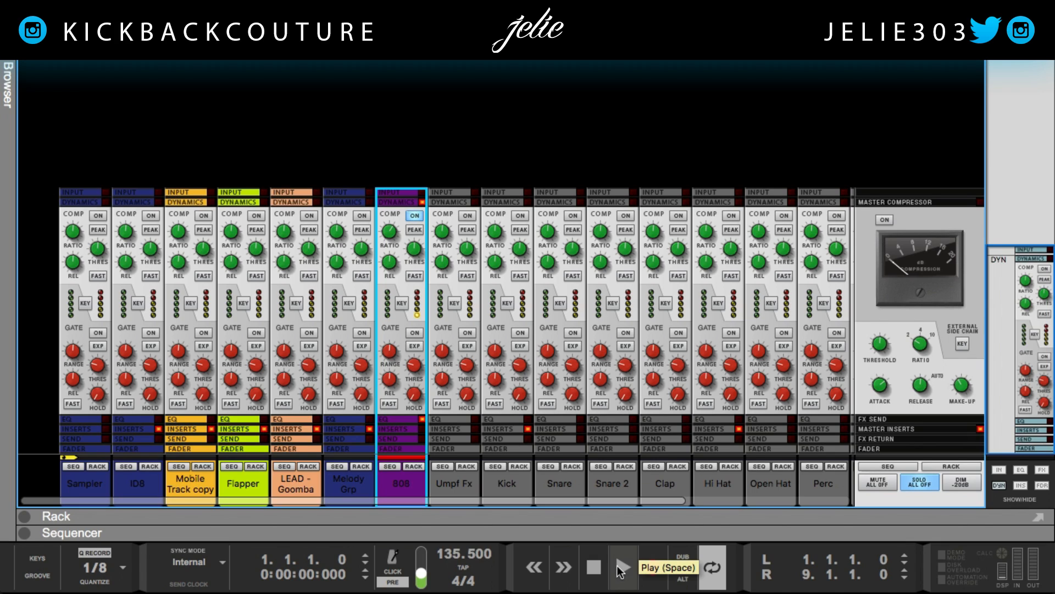
click(620, 570)
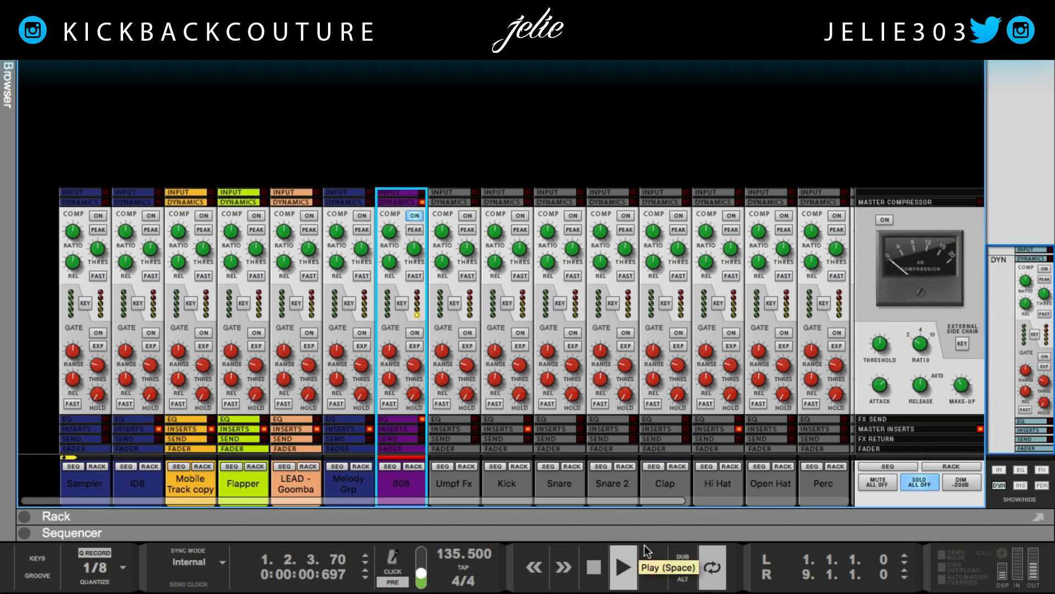
click(415, 229)
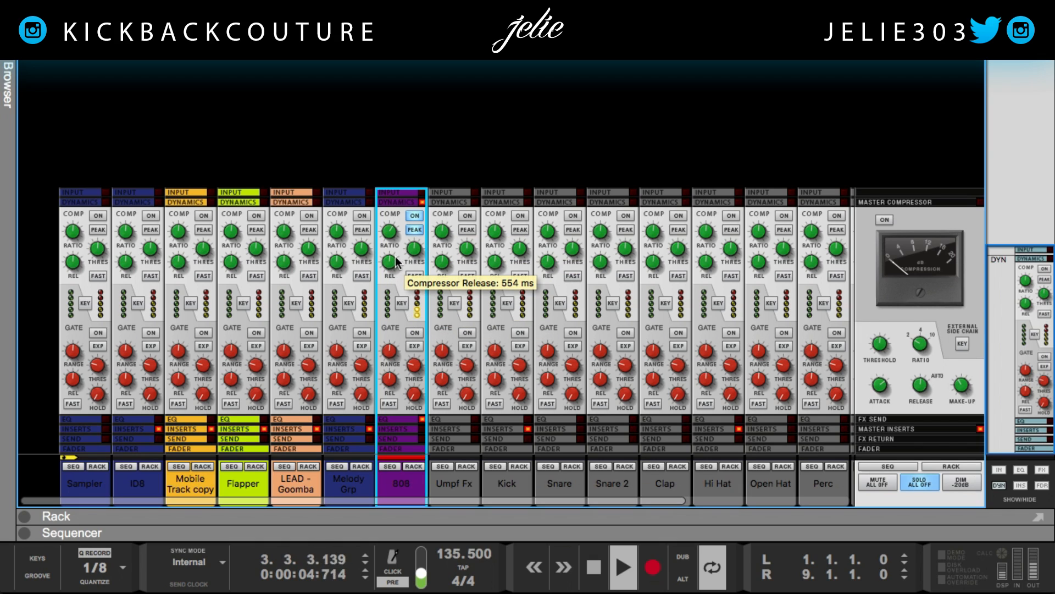
drag(415, 248, 419, 262)
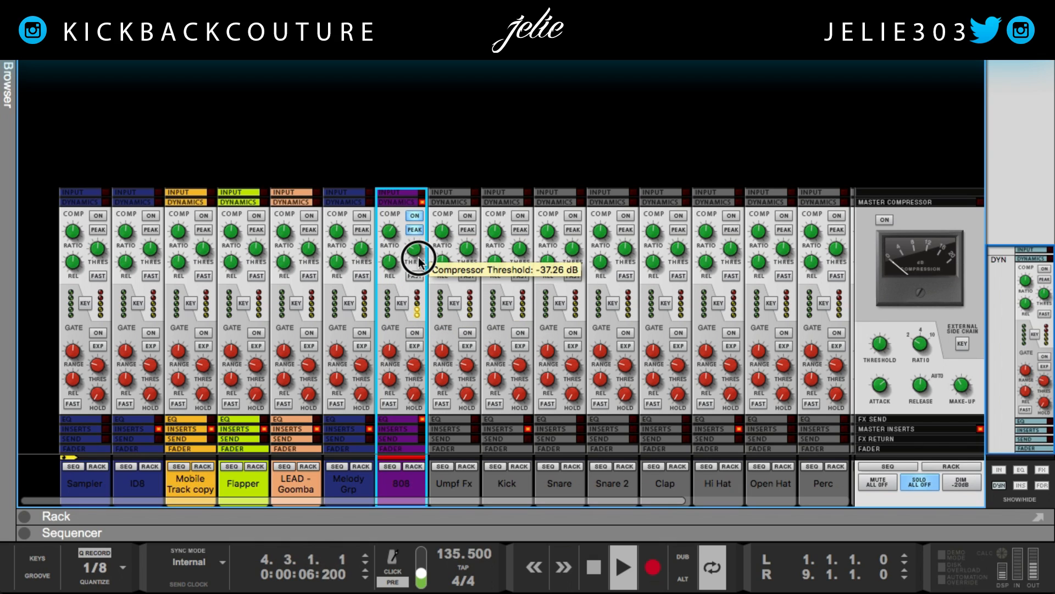
click(418, 231)
click(419, 235)
Show the mixer's input section and slightly raise the 808 channel's input gain
click(401, 192)
drag(391, 78, 391, 72)
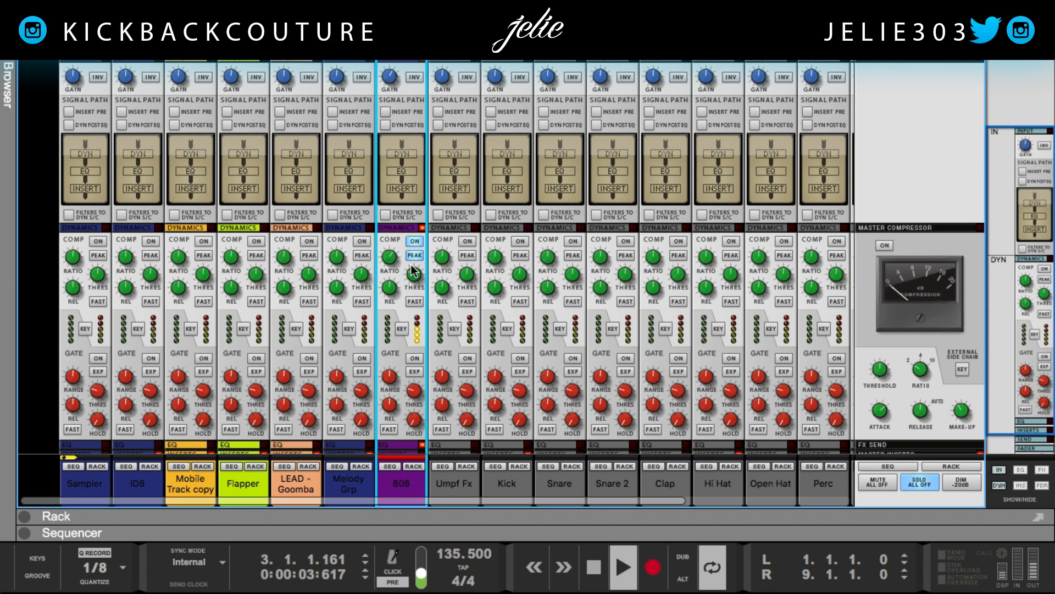
Alternate Peak off and on for the 808 channel's compressor during playback, ending with it on
click(414, 257)
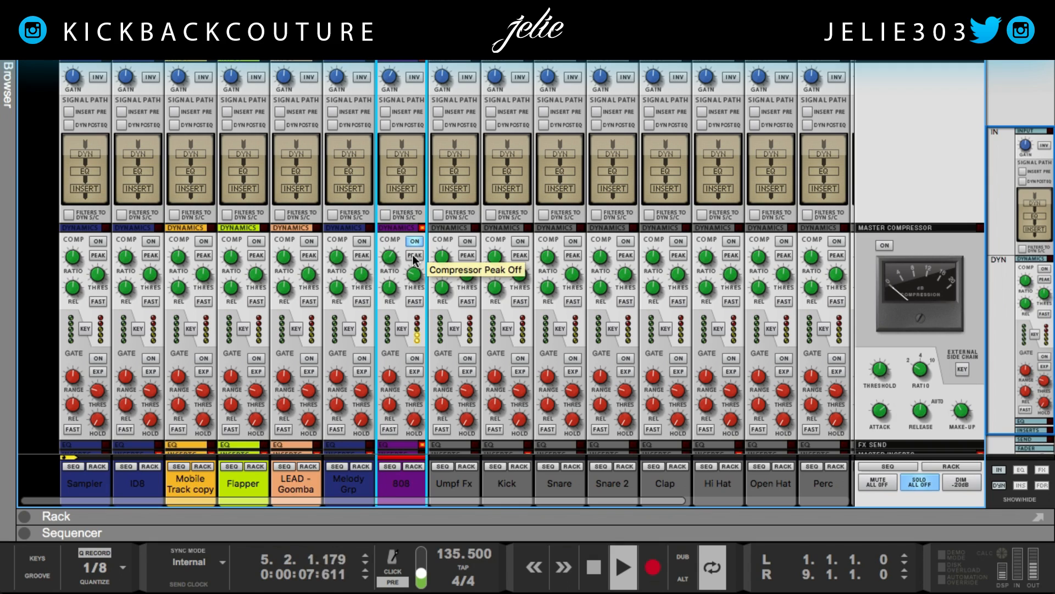
click(414, 256)
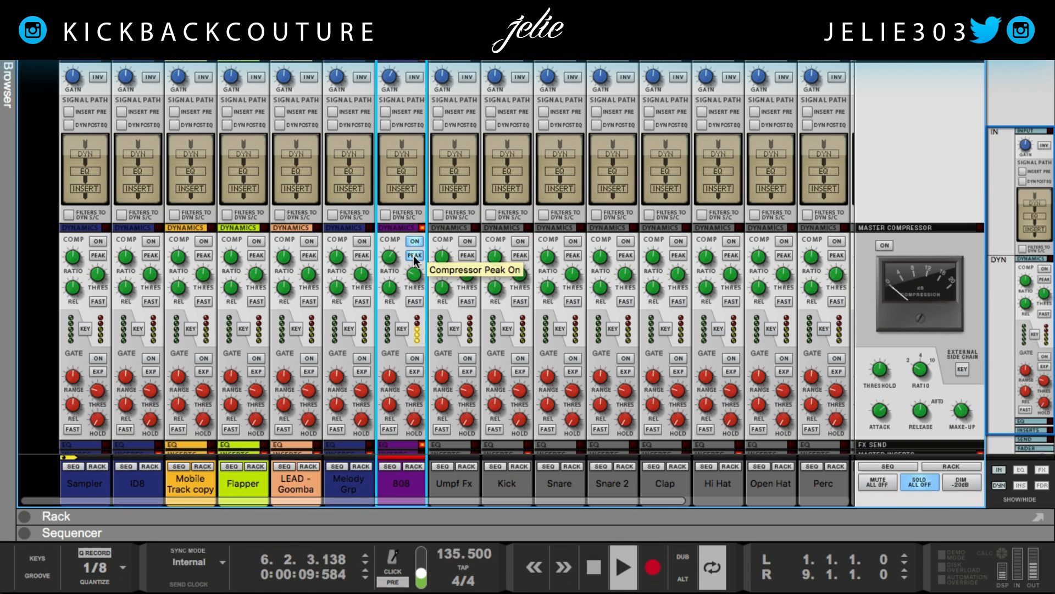
click(415, 256)
click(415, 256)
click(414, 256)
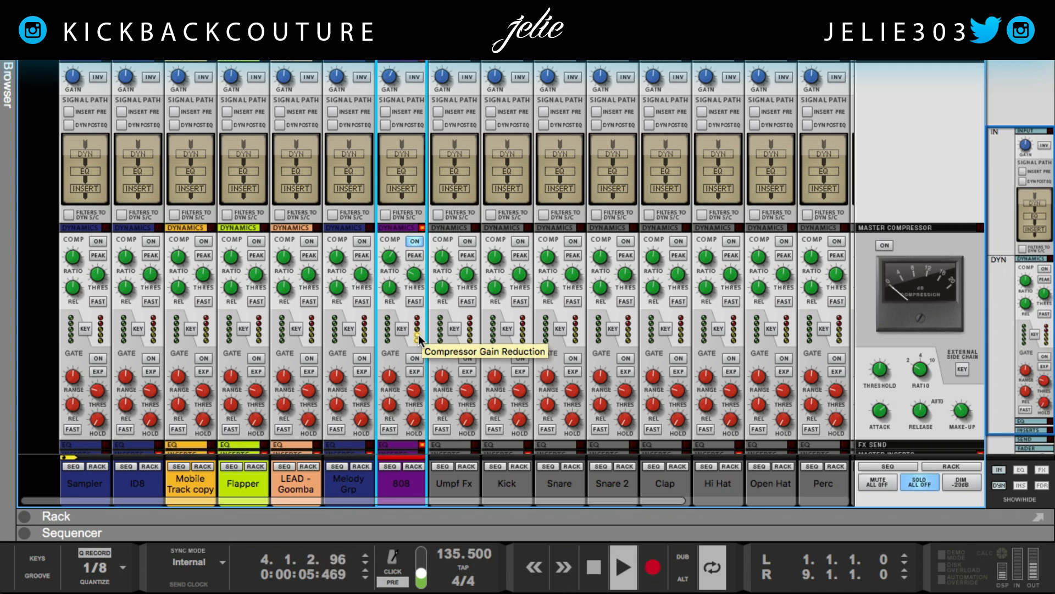
click(417, 257)
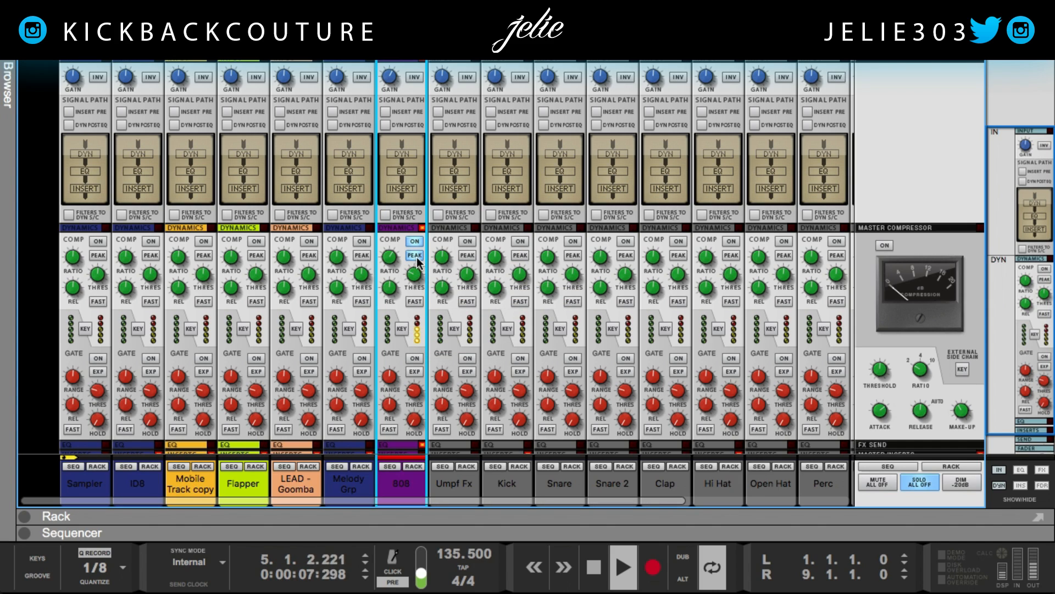
Compare the 808 compressor with Fast Attack on and off while Peak is enabled, ending with Fast Attack off
click(415, 301)
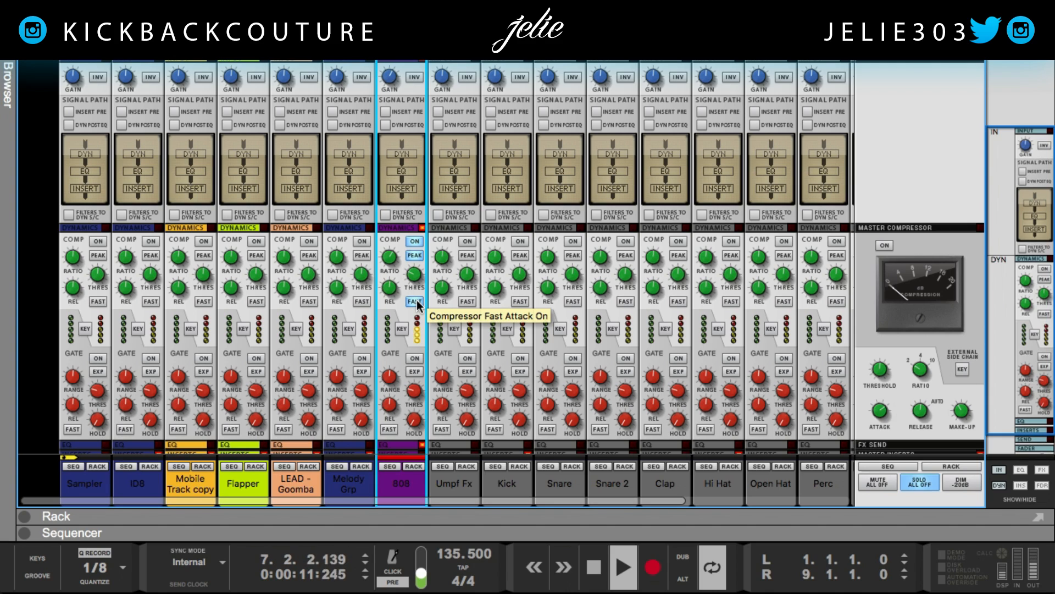
click(415, 301)
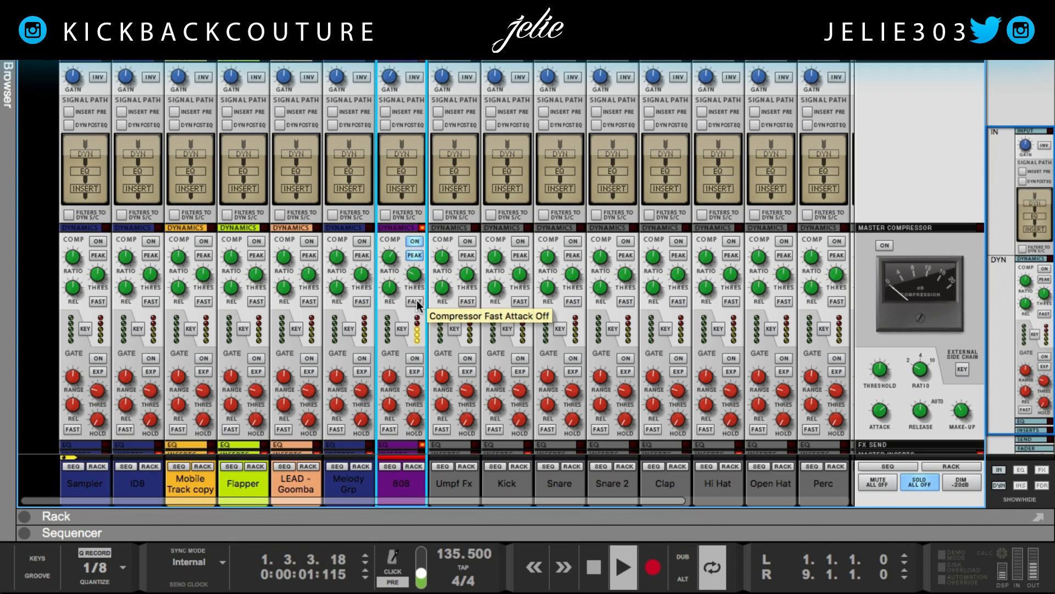
click(416, 302)
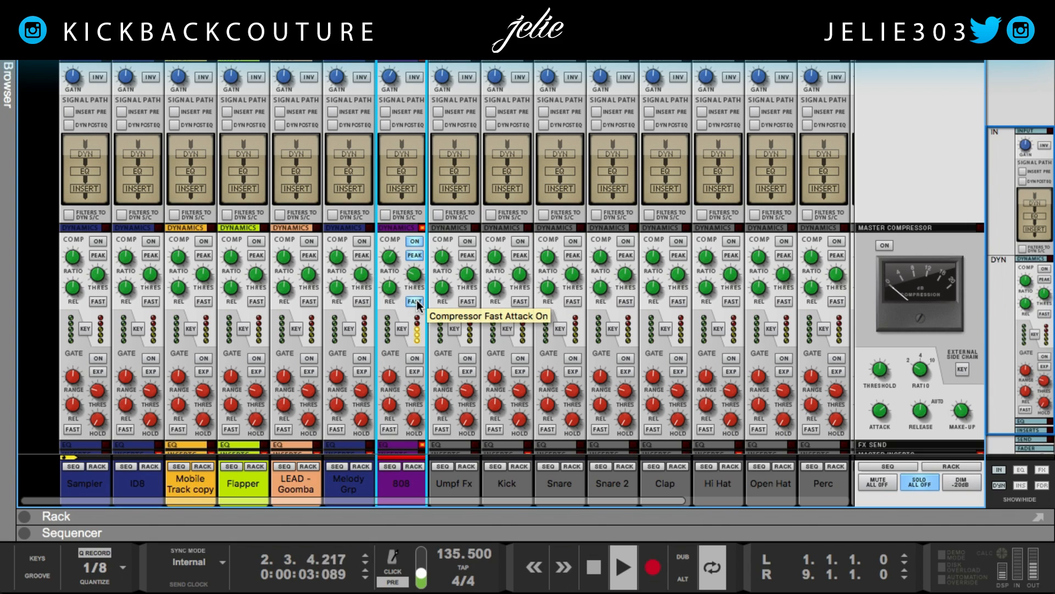
click(416, 302)
click(416, 303)
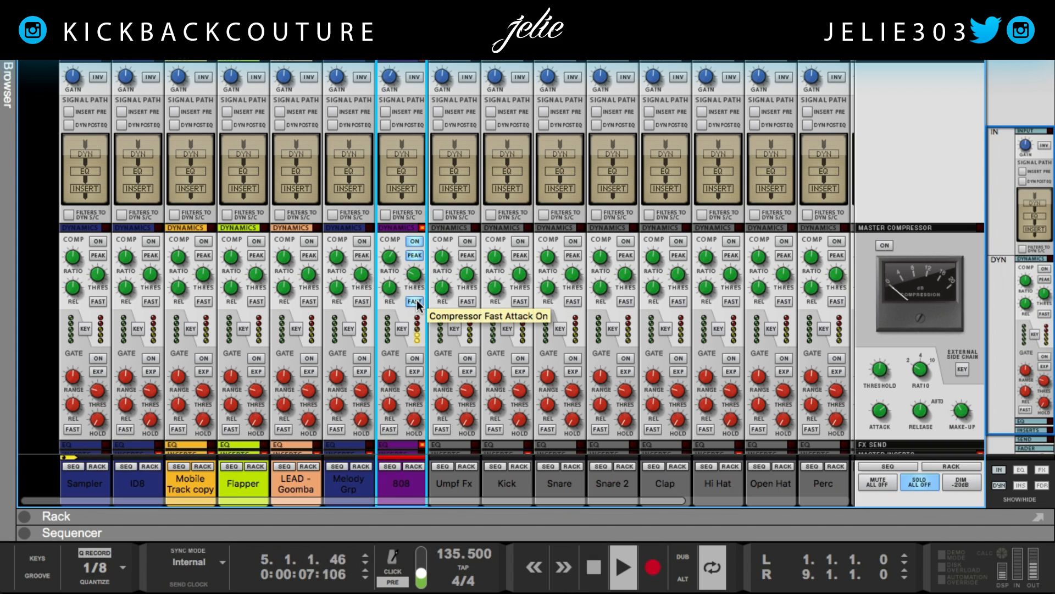
click(416, 301)
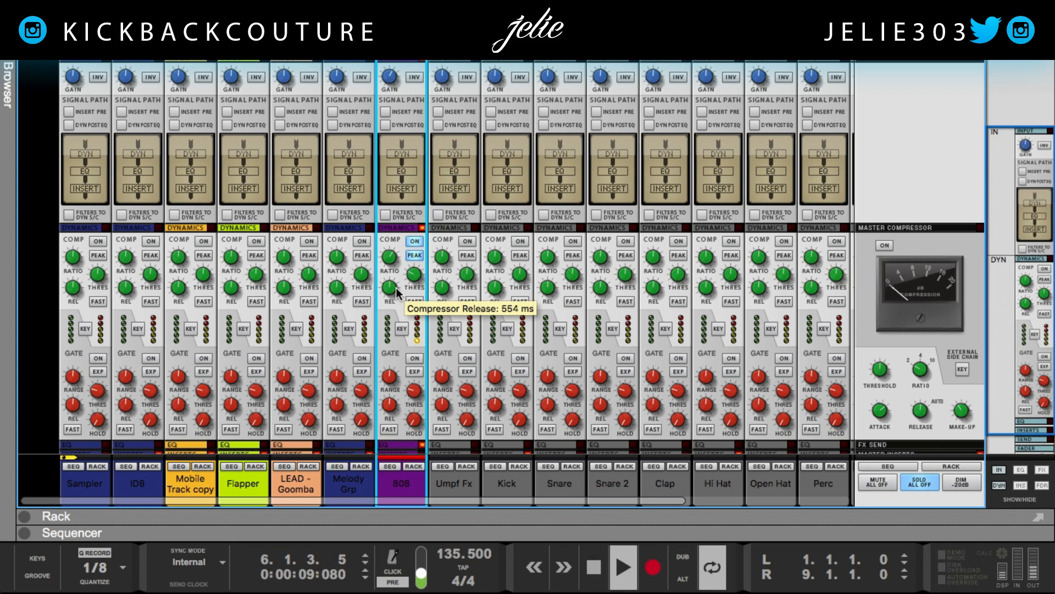
Sweep the 808 compressor's release between 100 ms and 1,000 ms with Peak enabled, ending at 100 ms
drag(389, 287, 392, 363)
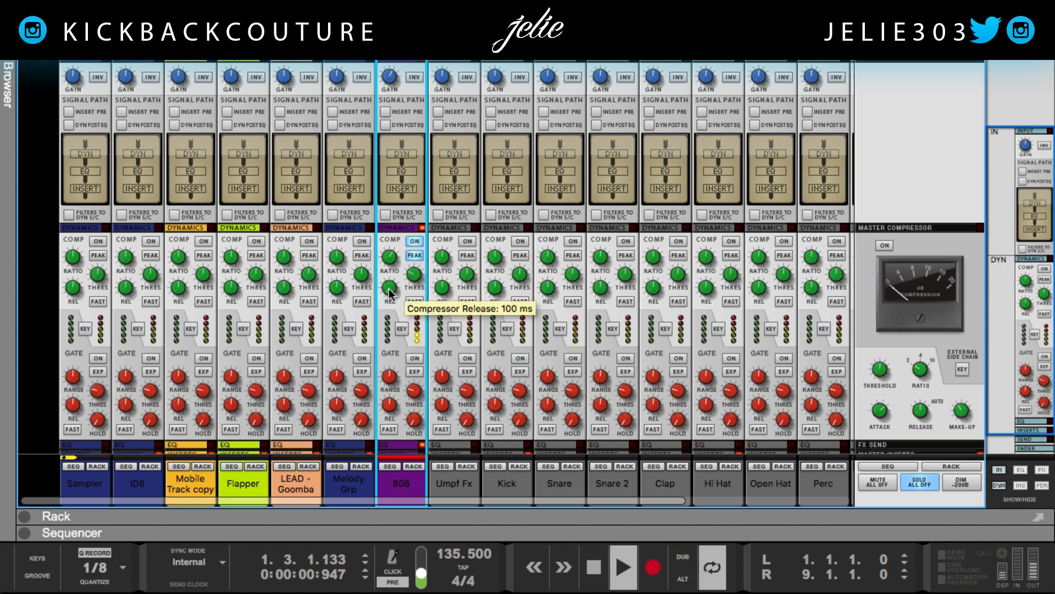
drag(388, 289, 411, 177)
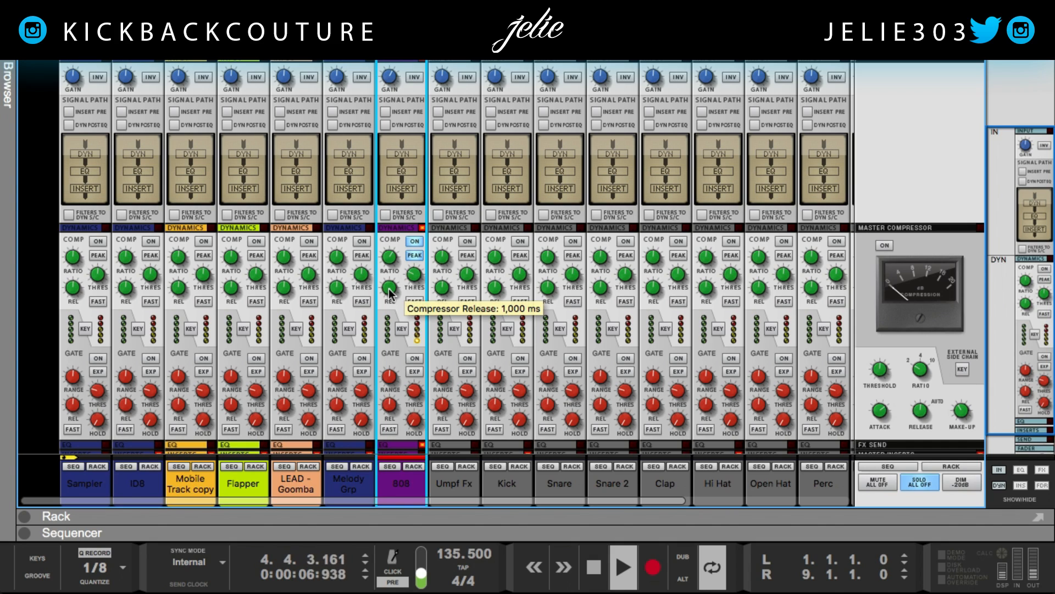
drag(389, 290, 379, 526)
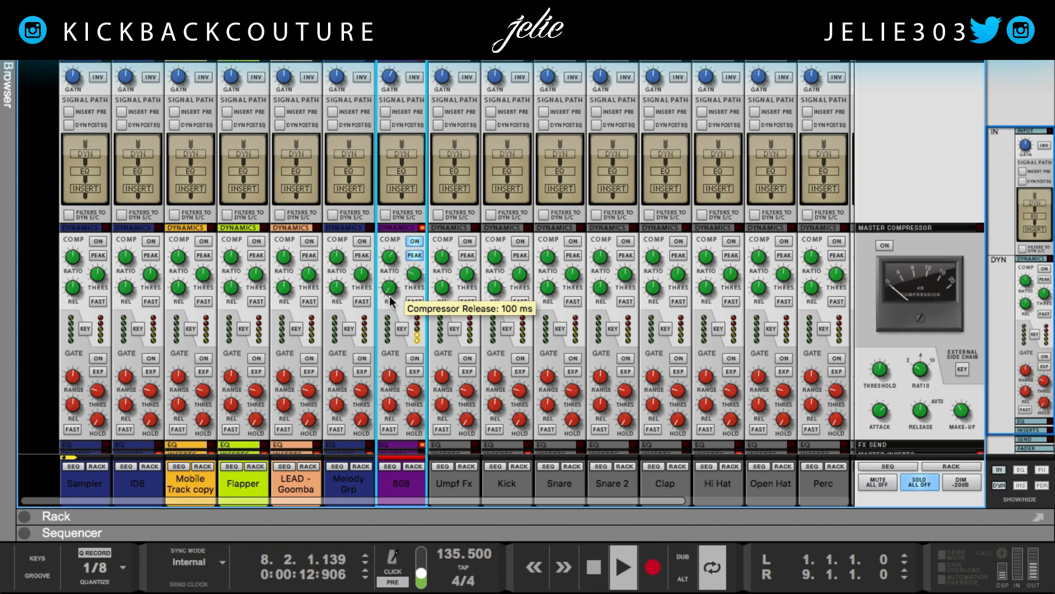
Switch off Peak and the compressor on the 808 channel, and reset its threshold and release to their defaults
click(415, 256)
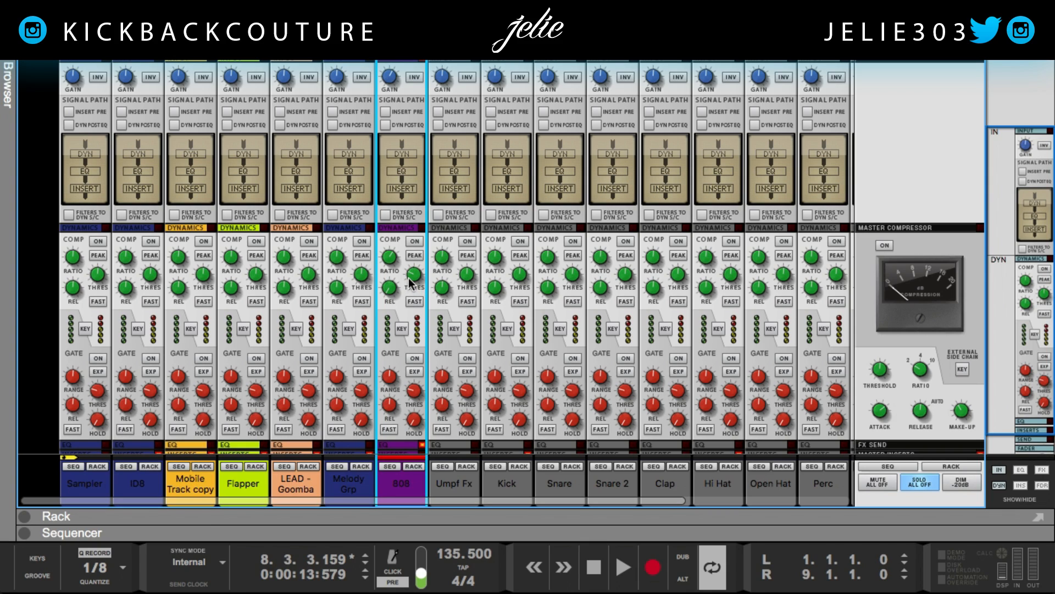
super+click(412, 276)
super+click(390, 287)
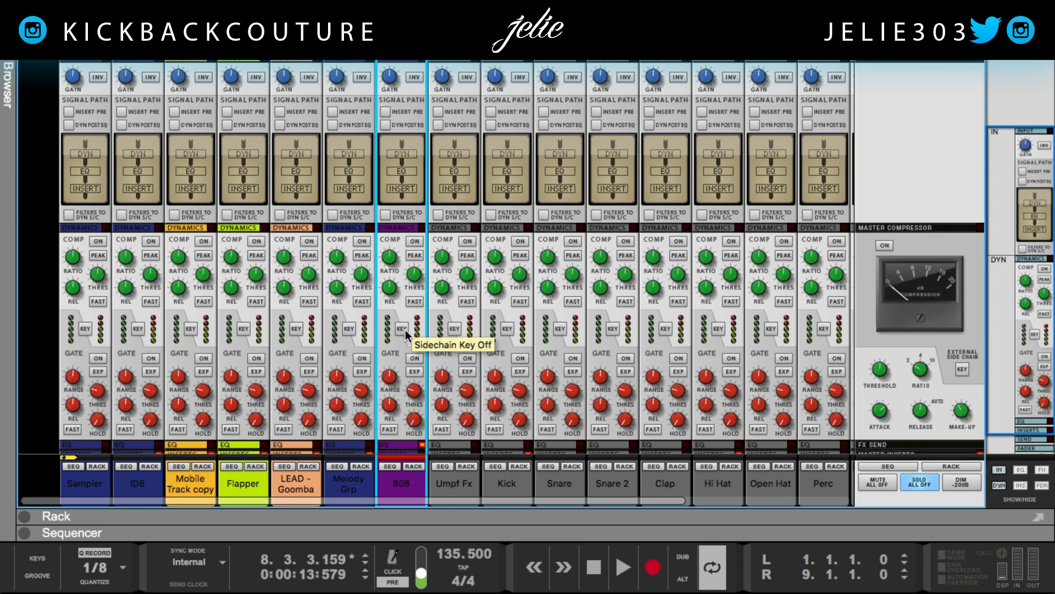
Route the Kick mix channel into the 808 channel's dynamics sidechain input on the rack's back side, and restore the full mixer view
click(414, 466)
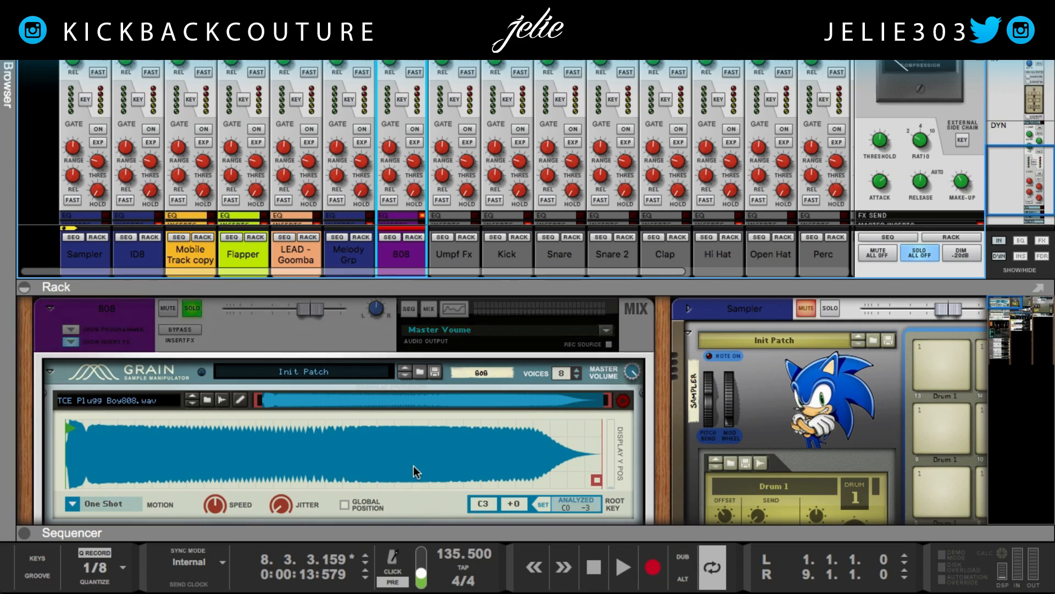
key(Tab)
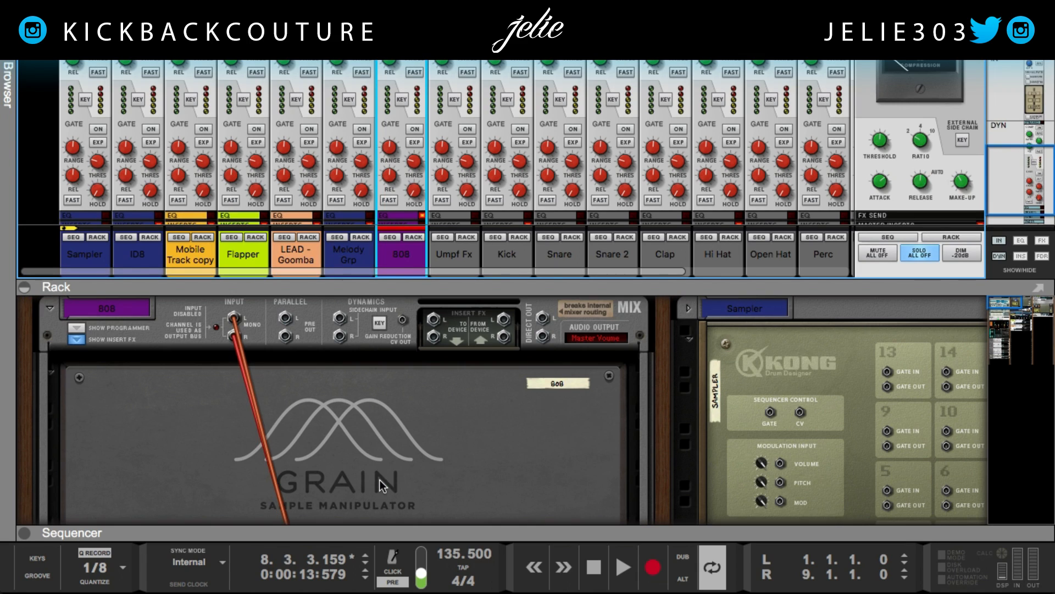
click(341, 320)
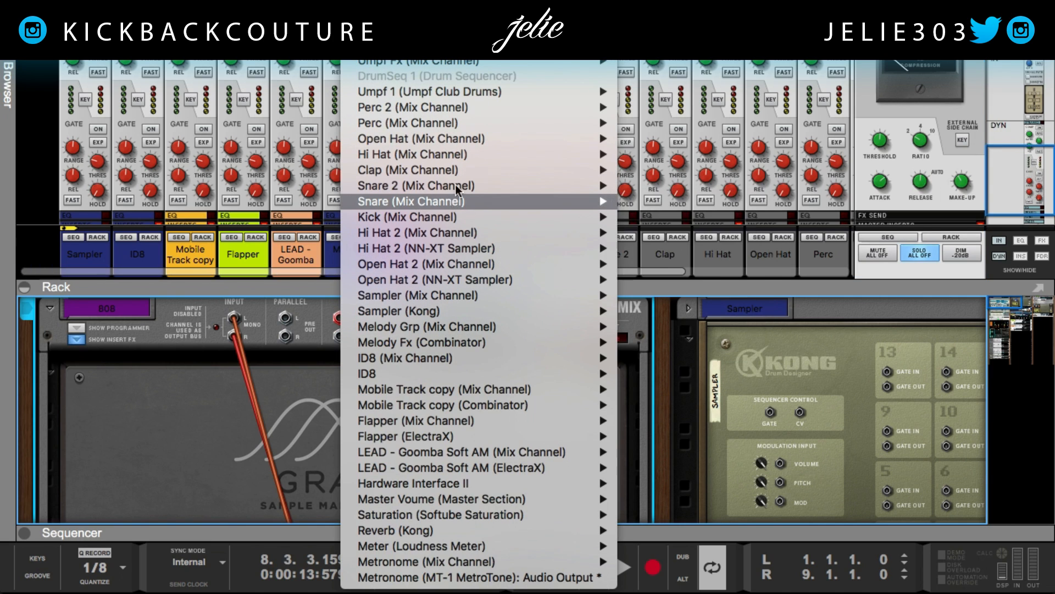
mouse_move(457, 216)
click(680, 280)
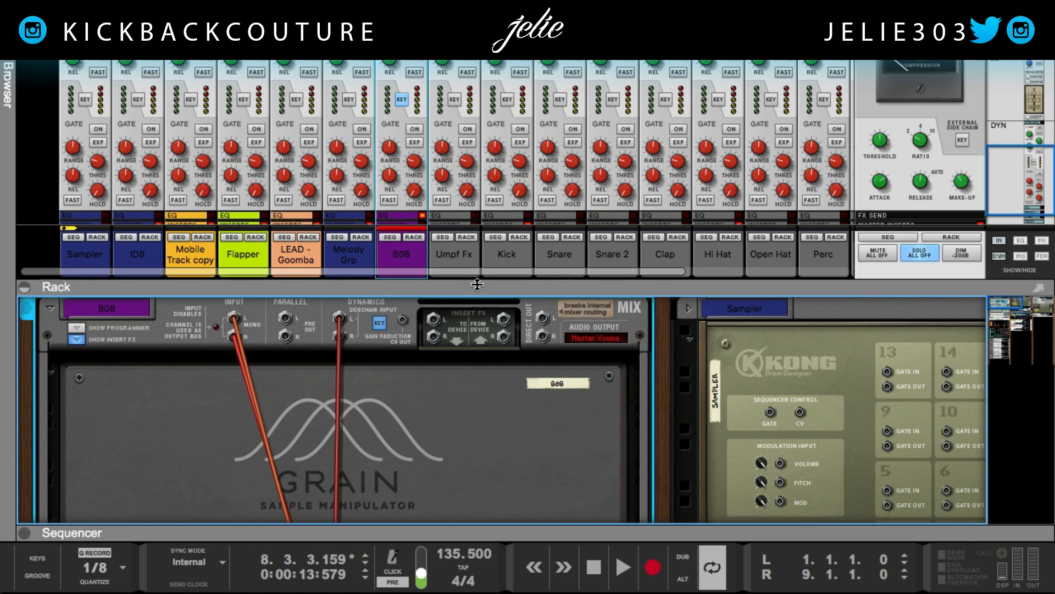
drag(472, 279, 454, 585)
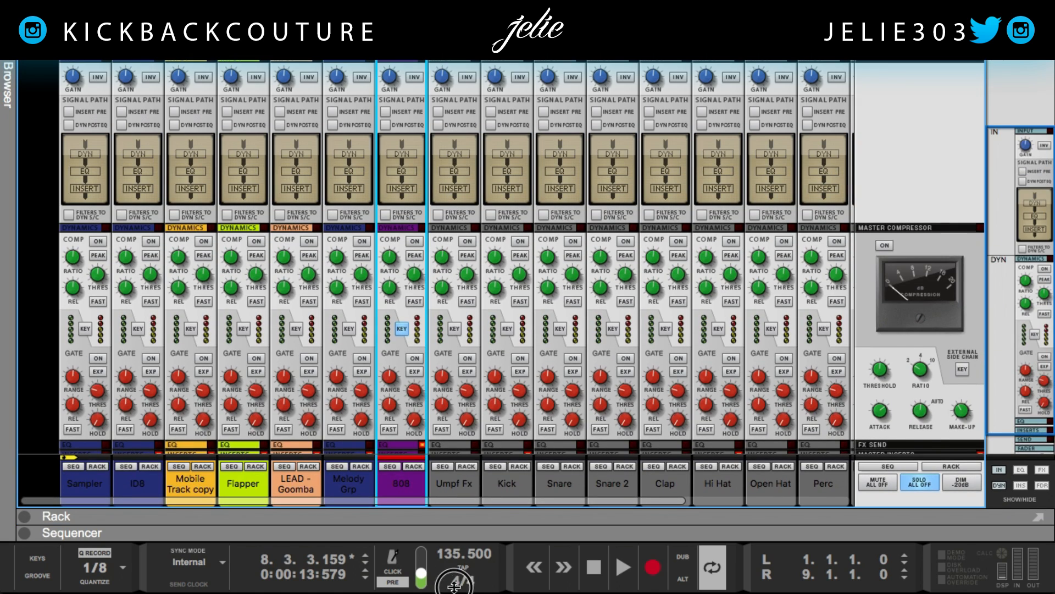
Solo the Kick channel together with the 808 and start playback
scroll(508, 429, down, 2)
click(498, 472)
scroll(497, 448, down, 10)
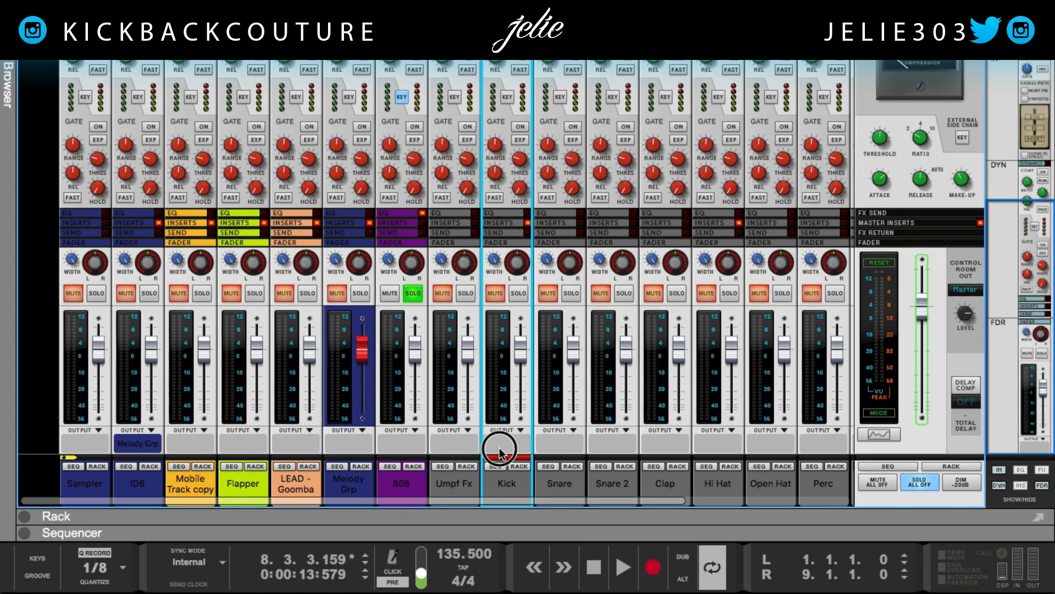
key(space)
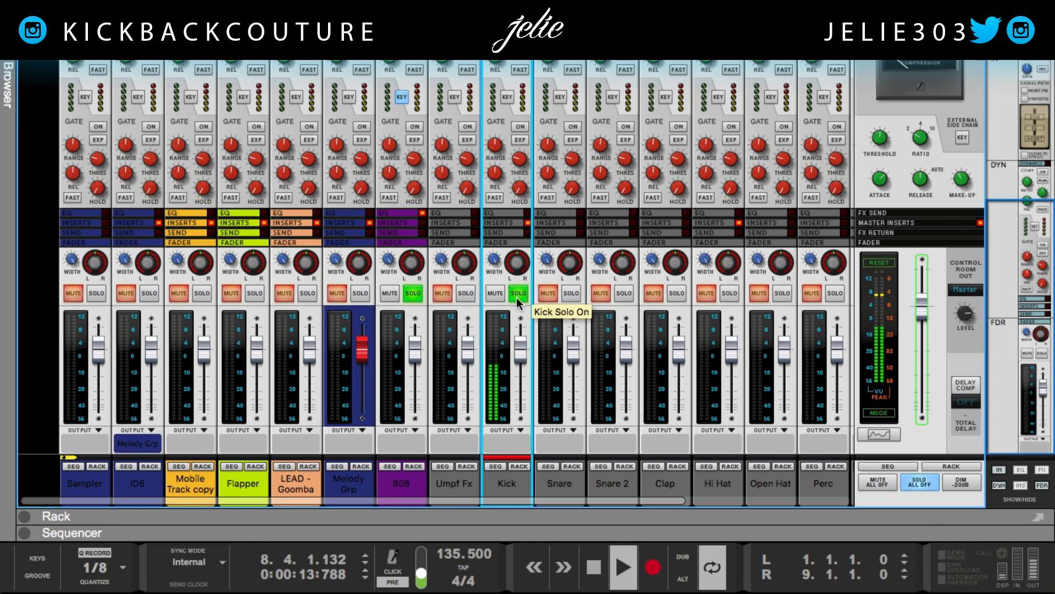
scroll(417, 243, up, 2)
scroll(418, 243, up, 4)
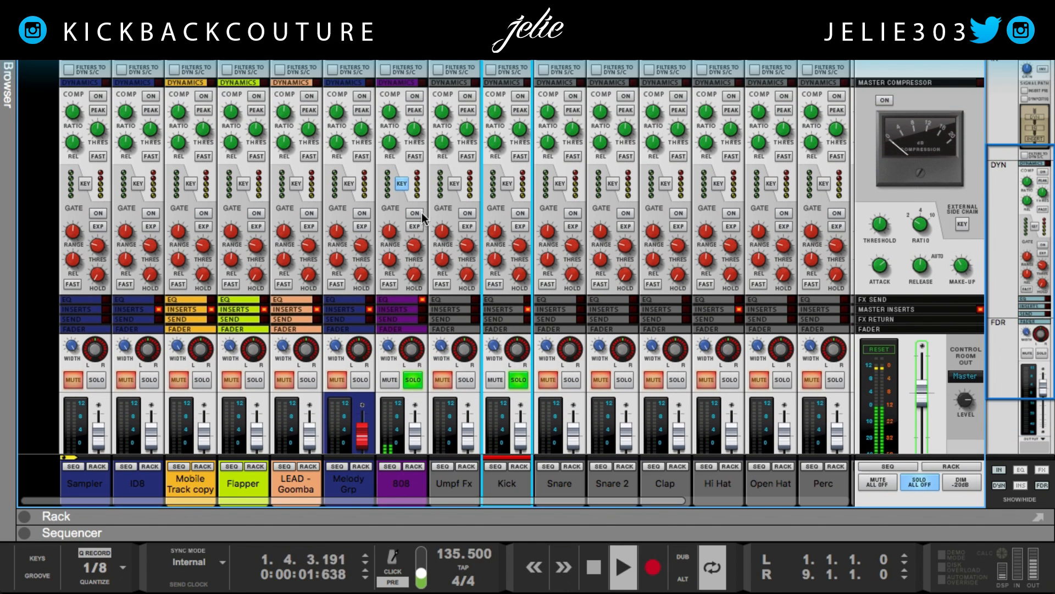
Turn on the 808 channel's sidechained compressor during playback and raise its threshold
click(415, 95)
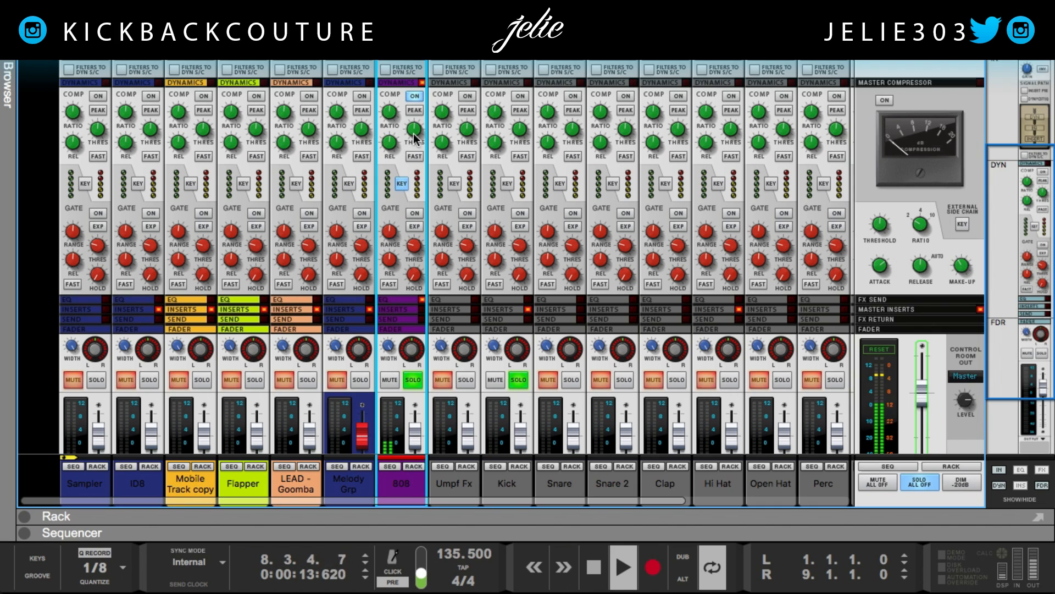
drag(413, 137, 433, 108)
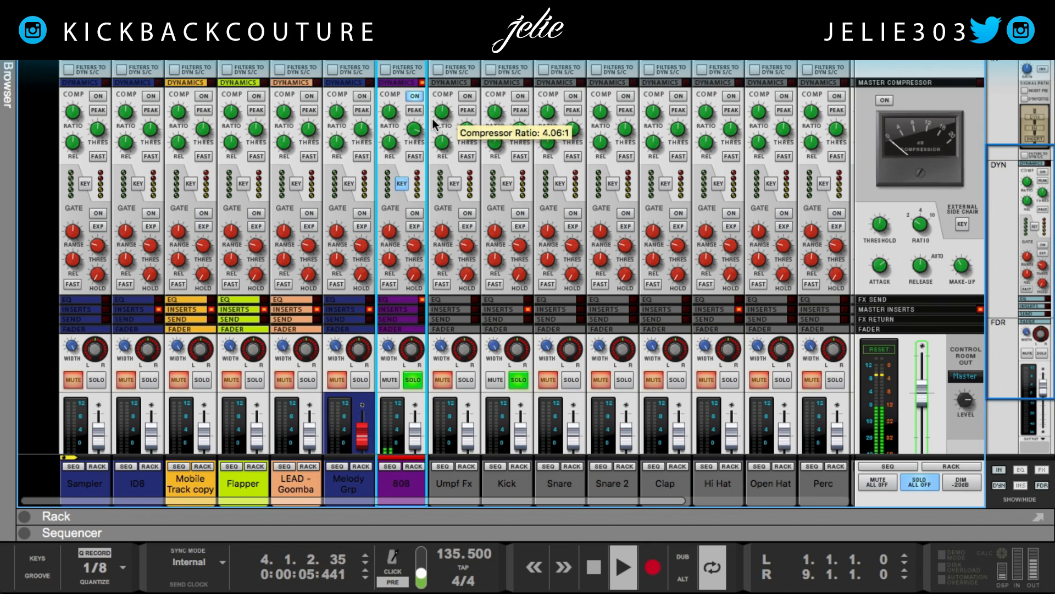
Adjust the 808 compressor's threshold during playback, raise its release to 1,000 ms and fine-tune it, ending with playback stopped
drag(417, 144, 419, 135)
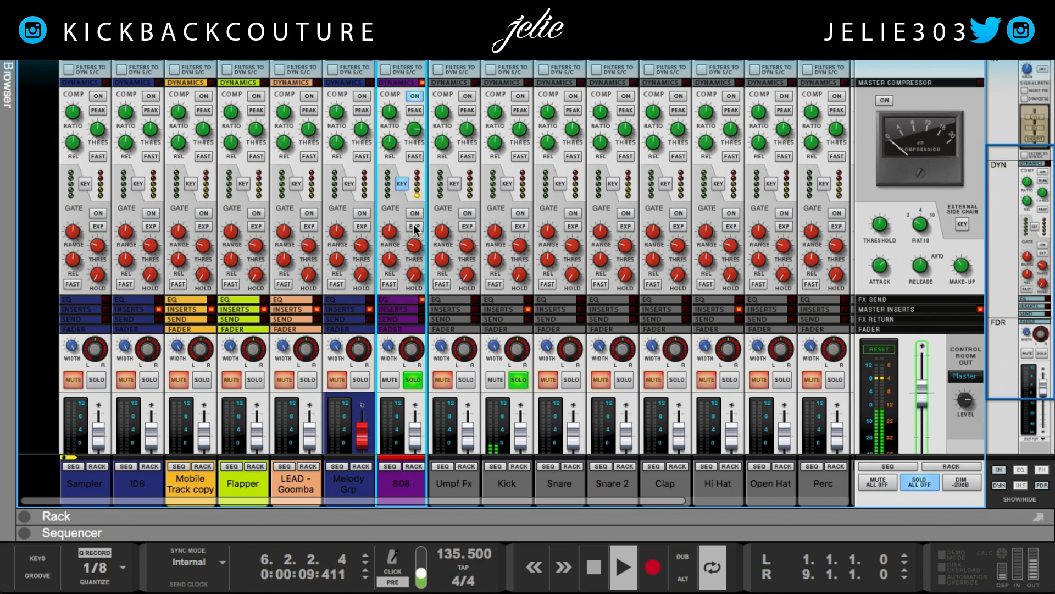
mouse_move(390, 143)
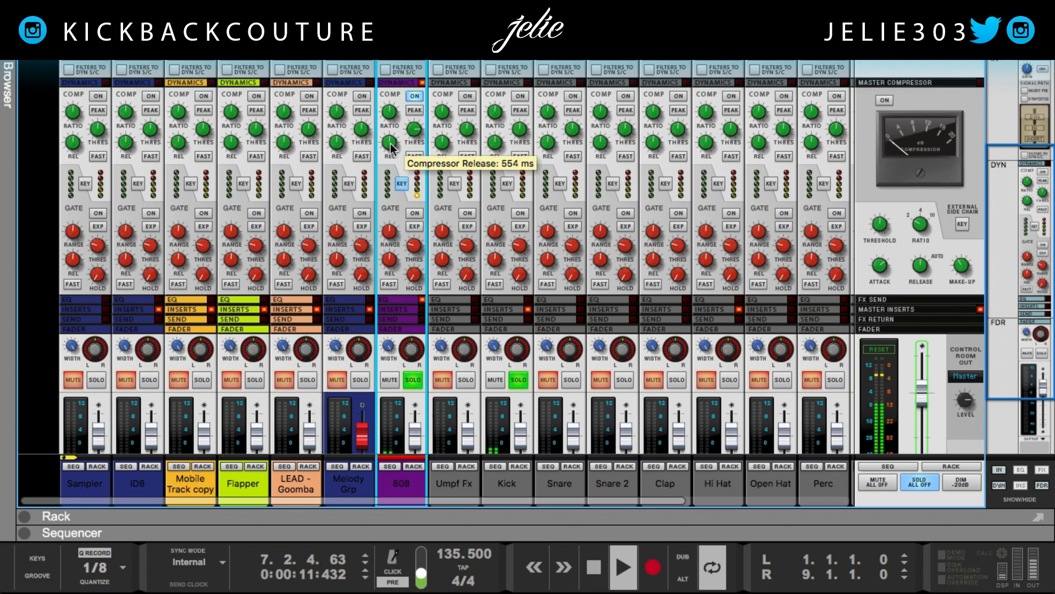
drag(390, 144, 393, 83)
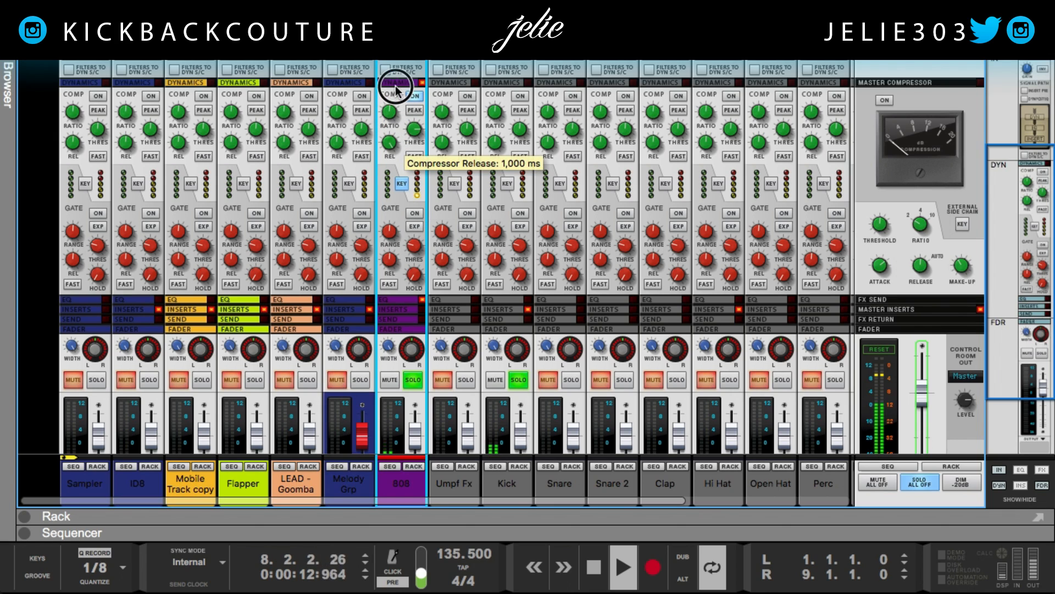
click(389, 149)
drag(389, 148, 395, 160)
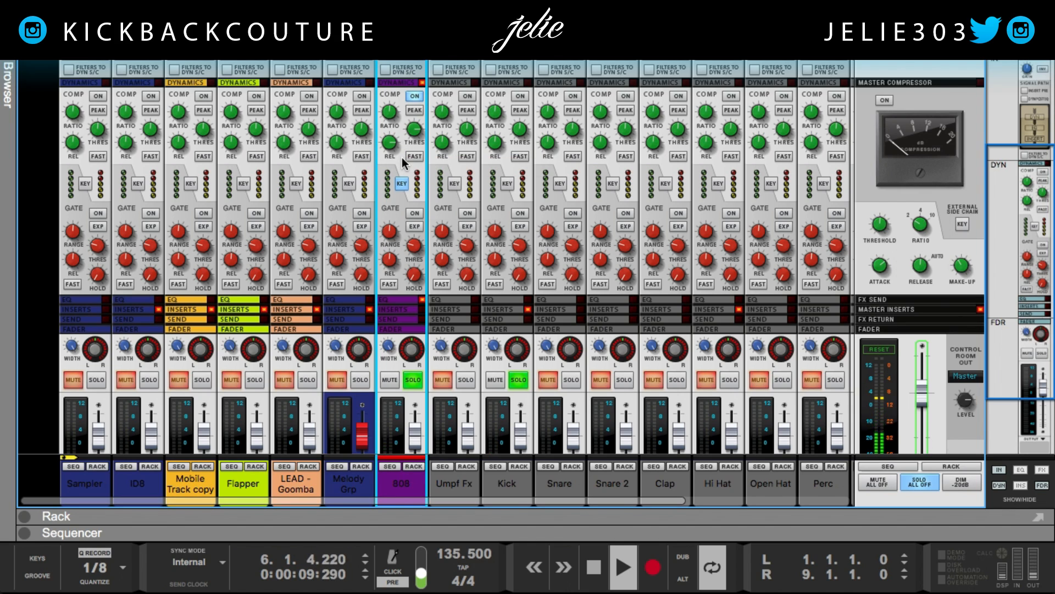
scroll(407, 163, down, 2)
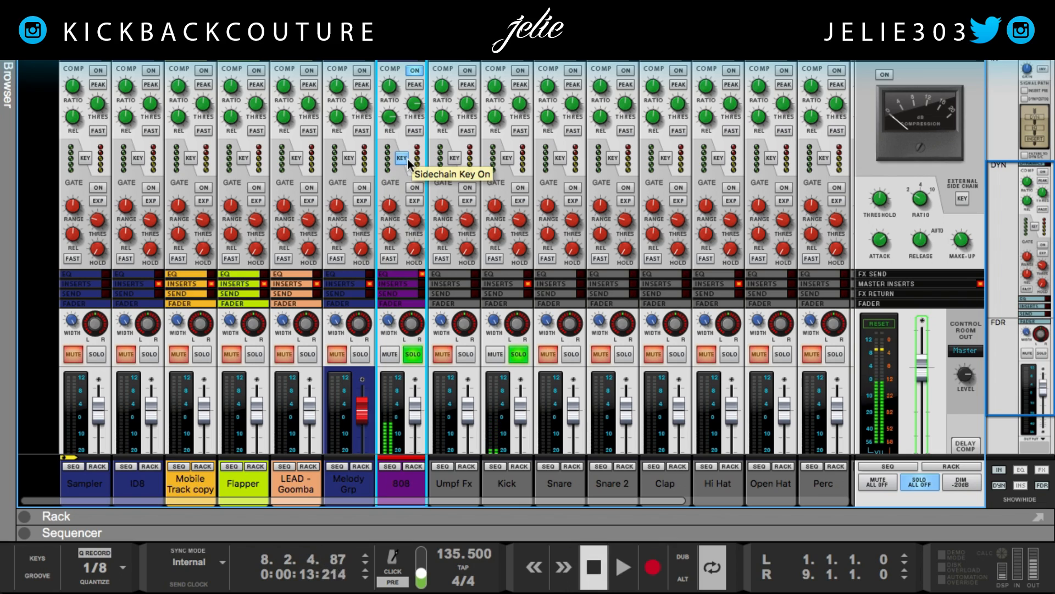
key(space)
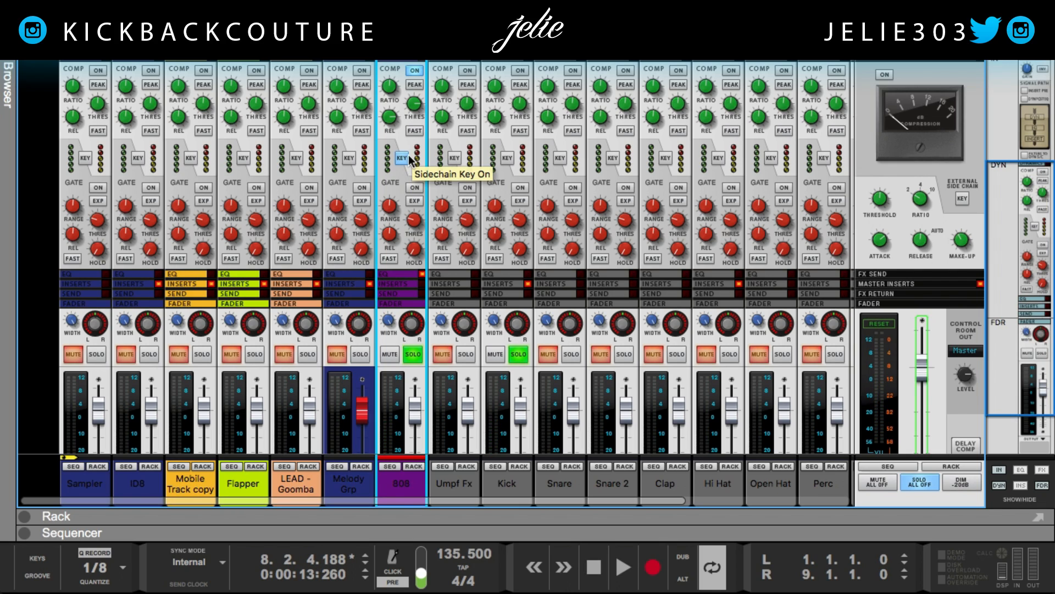
Play the loop and compare the 808 compressor with Fast attack on and off, ending with it off and playback stopped
key(space)
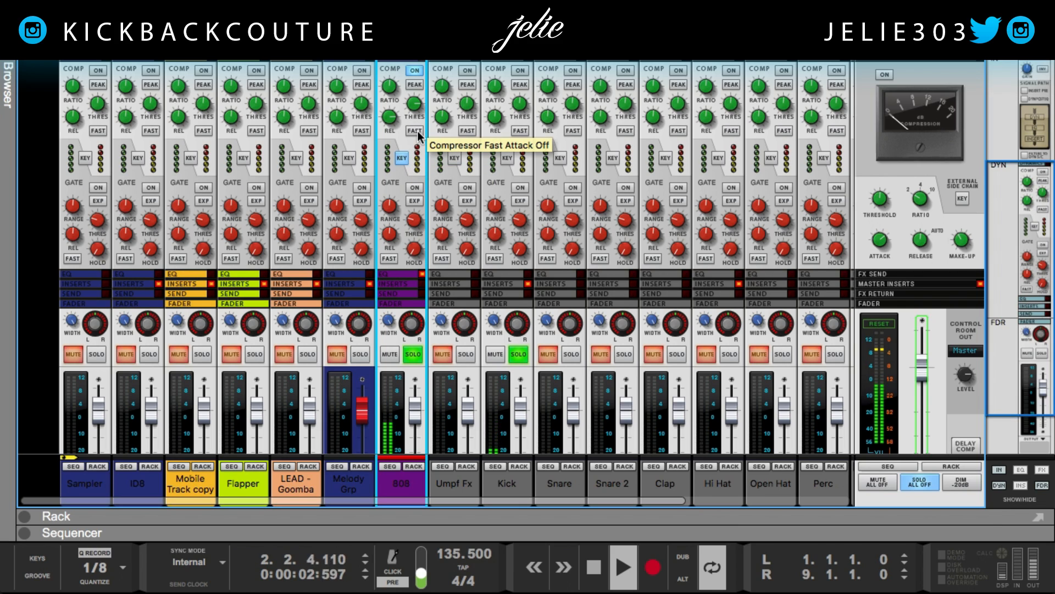
click(417, 132)
click(416, 132)
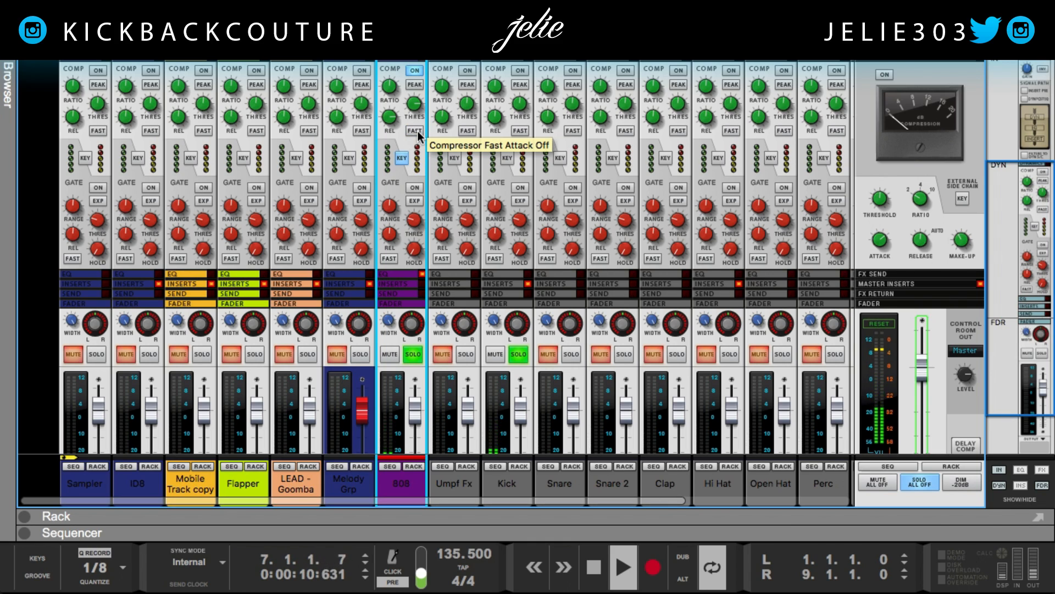
click(417, 132)
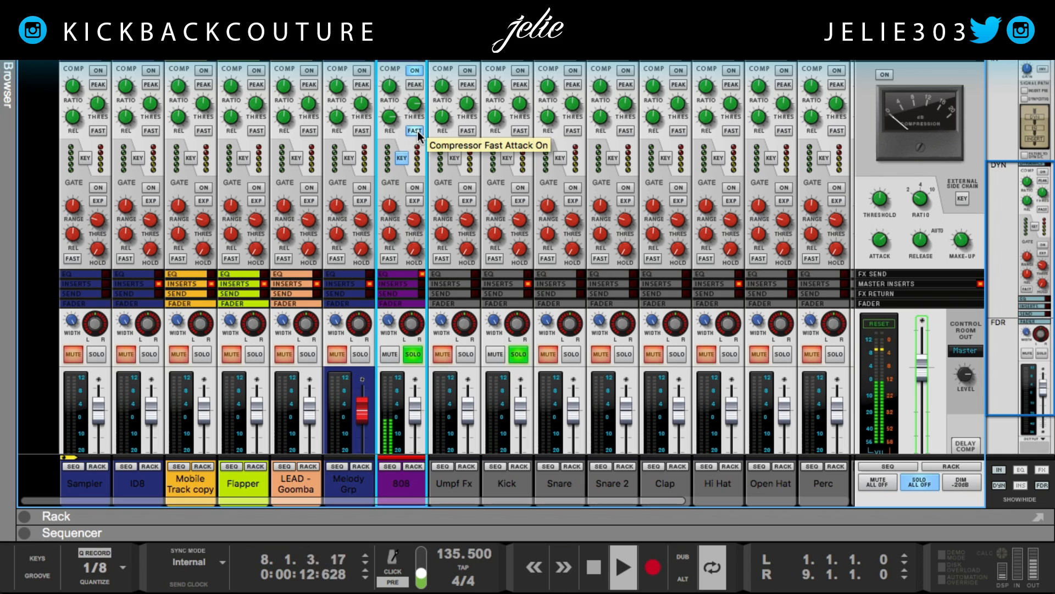
click(416, 131)
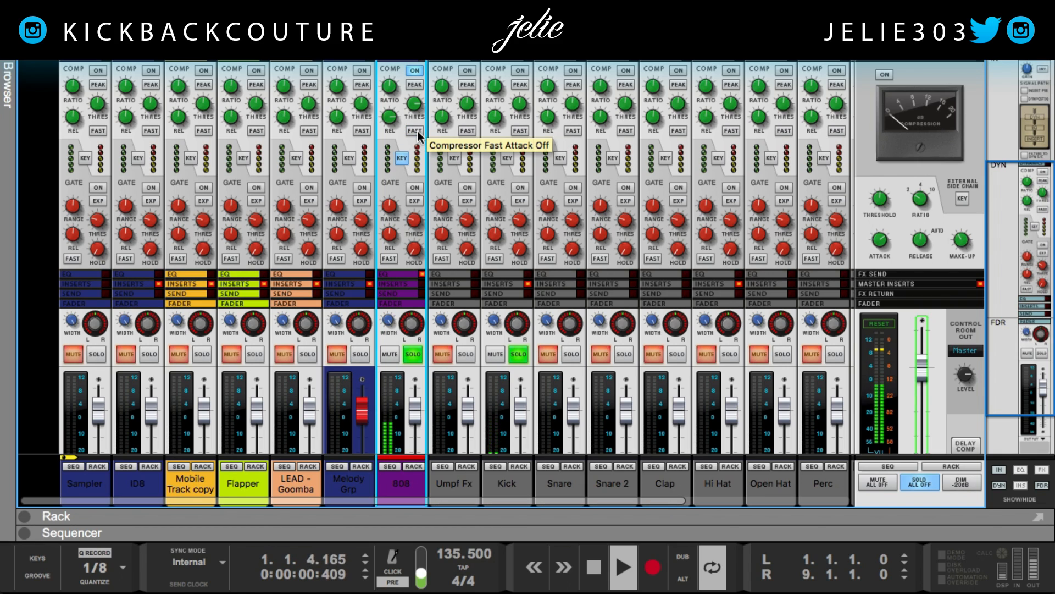
click(416, 132)
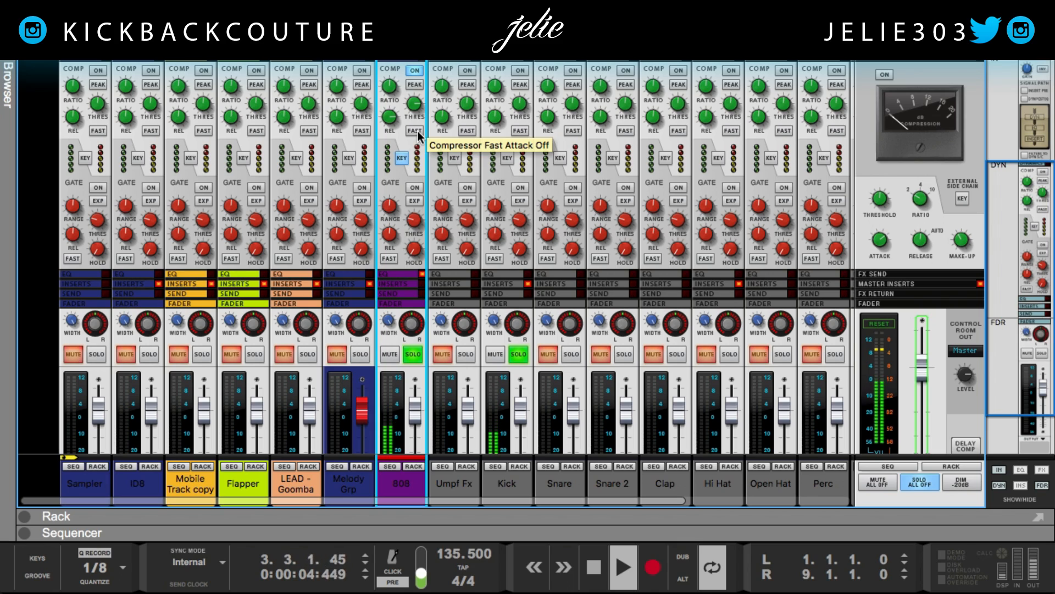
click(417, 132)
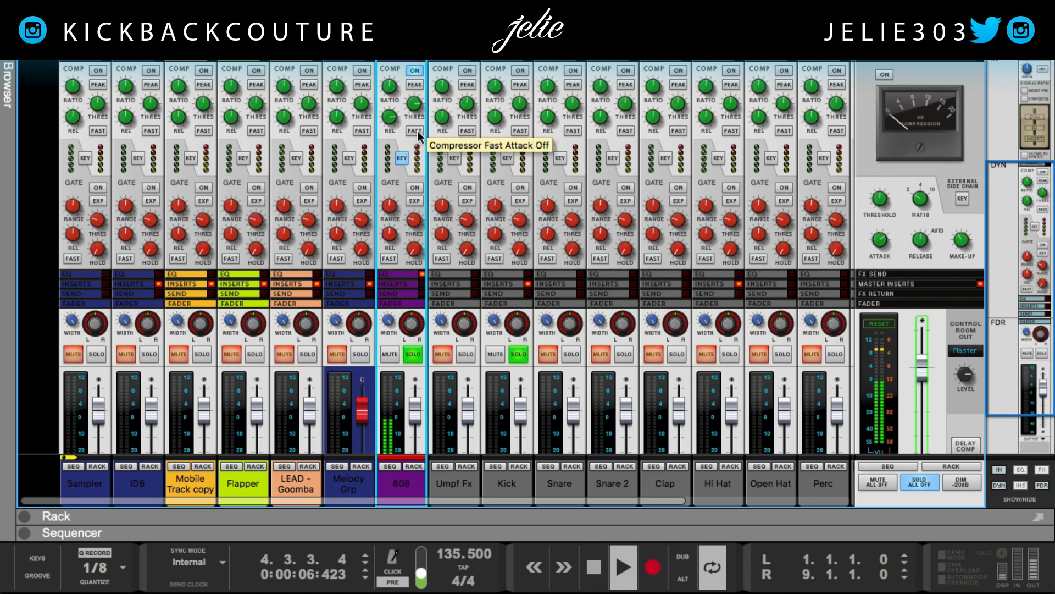
key(space)
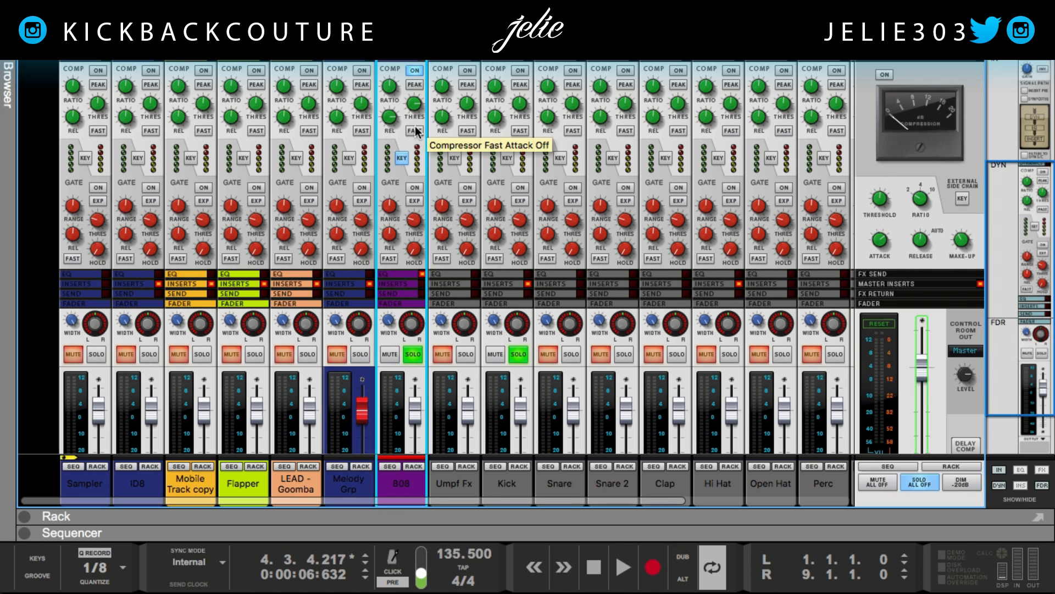
scroll(412, 132, up, 1)
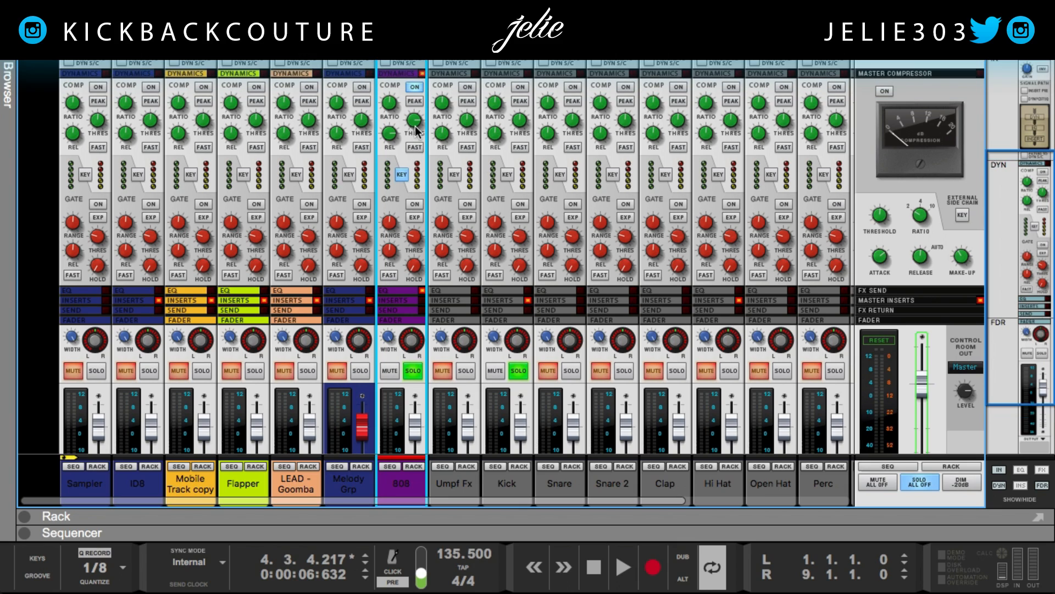